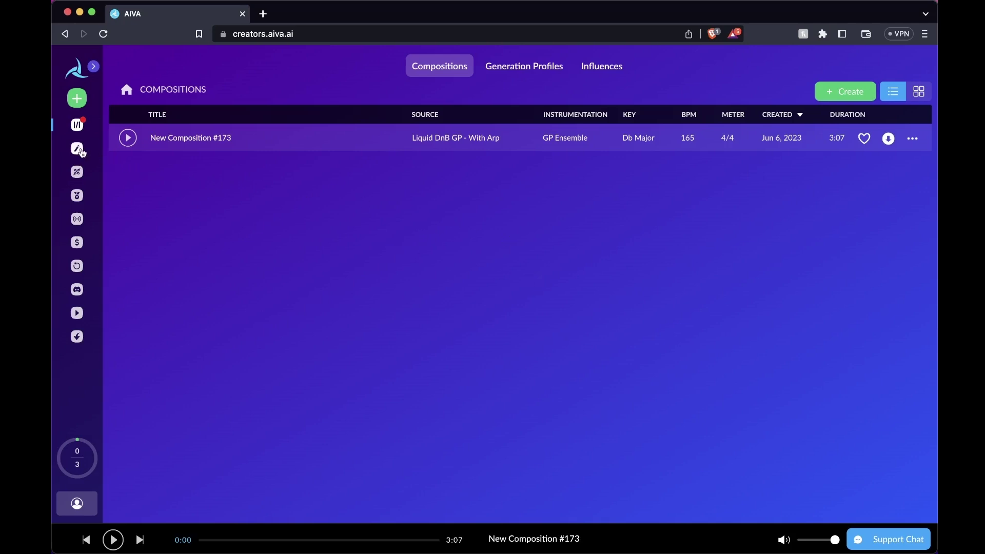
# Open New Composition #173, zoom in to show chord names, then zoom out to bars 2–11
pyautogui.click(78, 149)
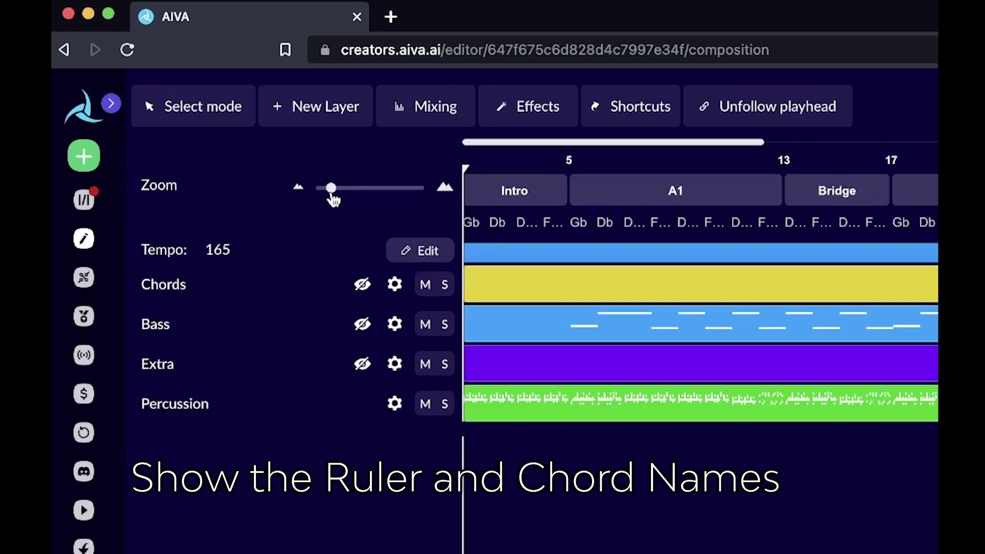
pyautogui.moveTo(331, 194); pyautogui.dragTo(332, 193)
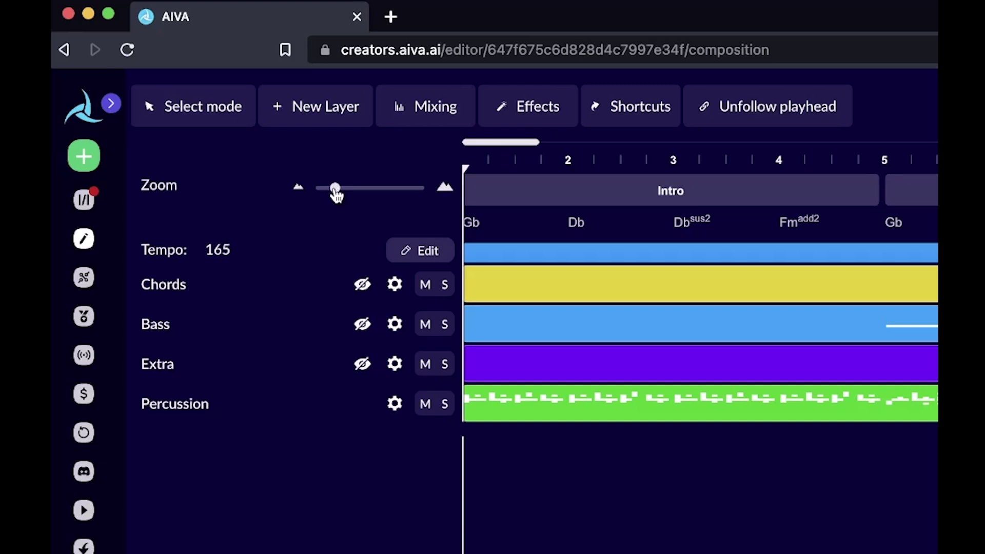
pyautogui.moveTo(336, 194); pyautogui.dragTo(355, 197)
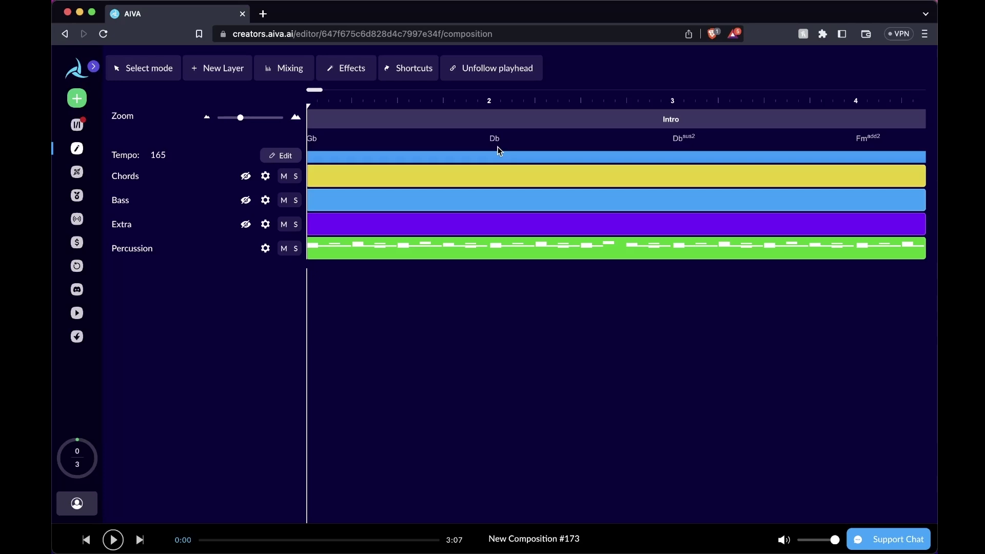
pyautogui.moveTo(240, 117); pyautogui.dragTo(230, 122)
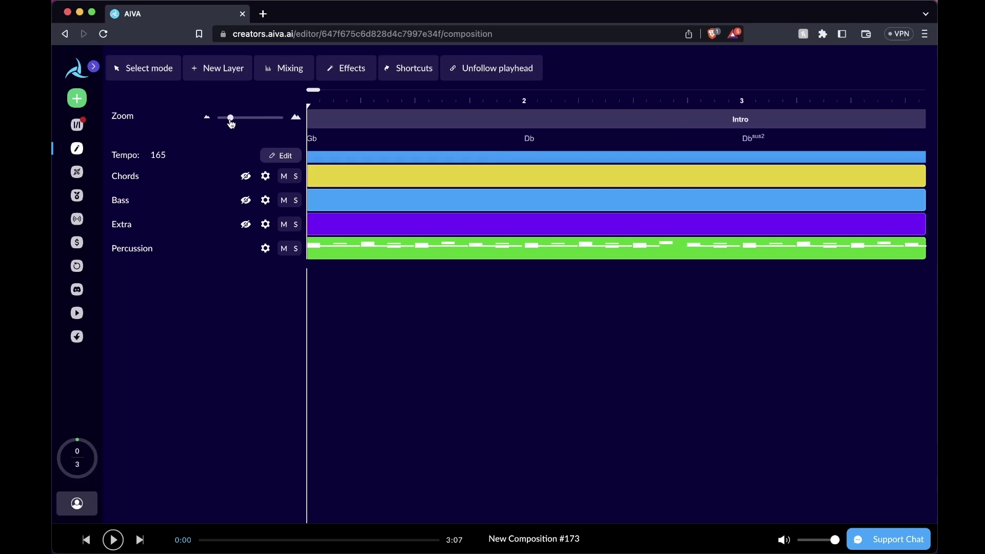
pyautogui.moveTo(231, 123); pyautogui.dragTo(223, 124)
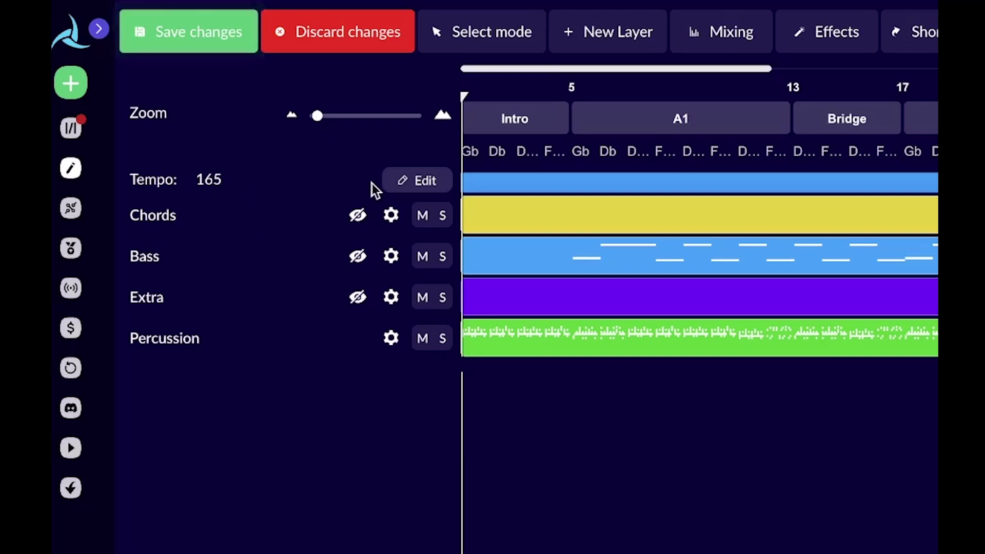
# Replace the tempo value 165 with 150 and apply it
pyautogui.click(404, 190)
pyautogui.press('BackSpace')
pyautogui.press('BackSpace')
pyautogui.press('BackSpace')
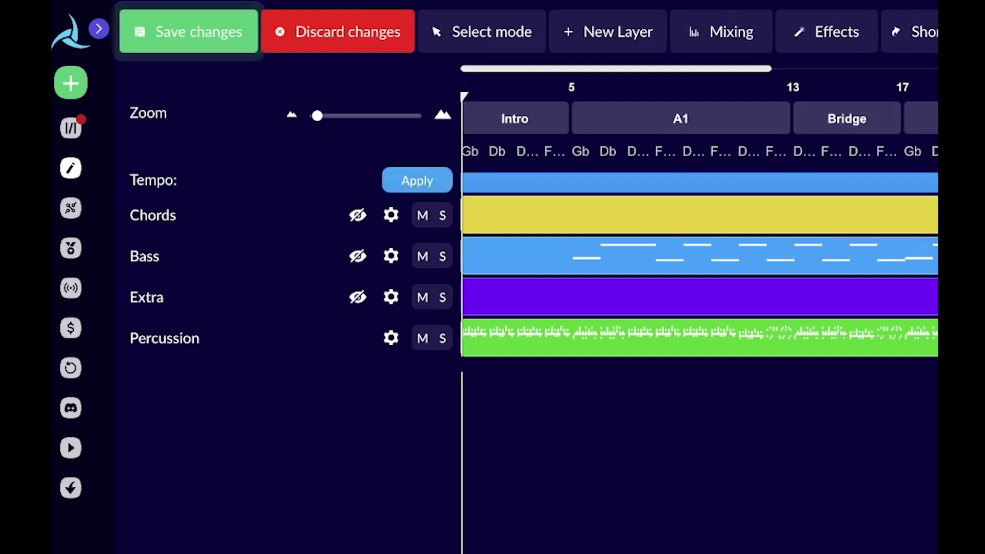
pyautogui.write('10')
pyautogui.press('BackSpace')
pyautogui.write('50')
pyautogui.click(433, 189)
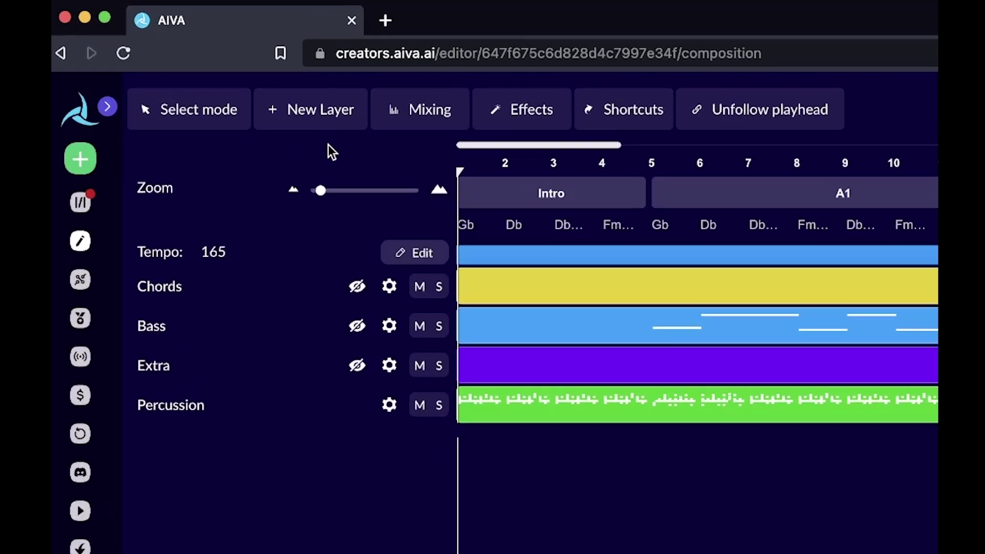
pyautogui.click(320, 122)
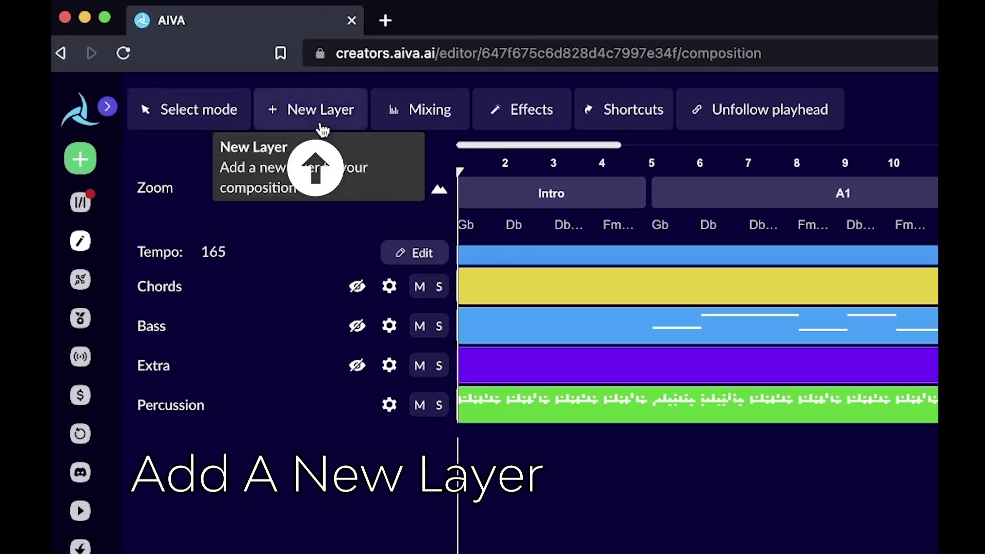
pyautogui.click(321, 123)
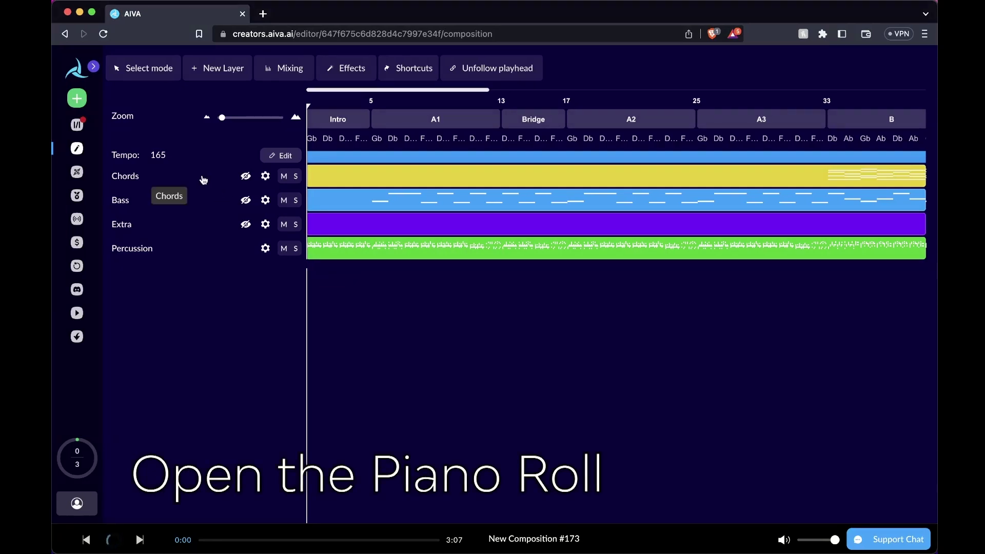
# View the Chords and then the Bass notes in the piano roll, scrolling across them
pyautogui.click(204, 180)
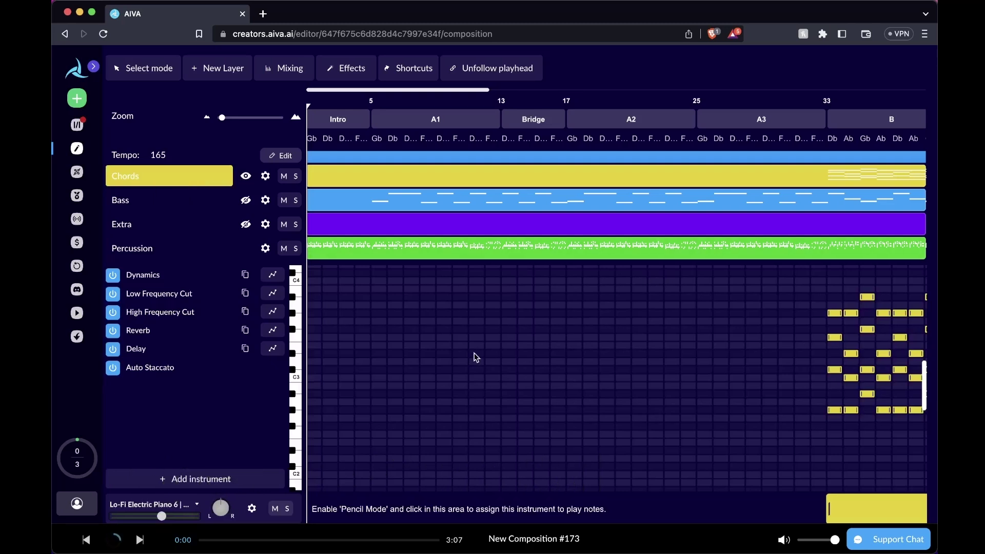
pyautogui.hscroll(10, 476, 358)
pyautogui.hscroll(3, 476, 357)
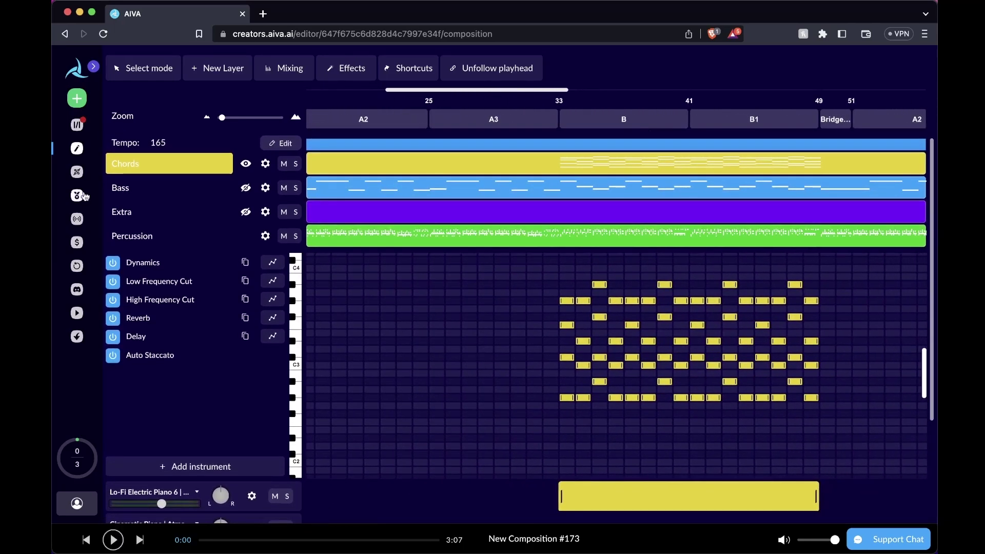
pyautogui.click(121, 189)
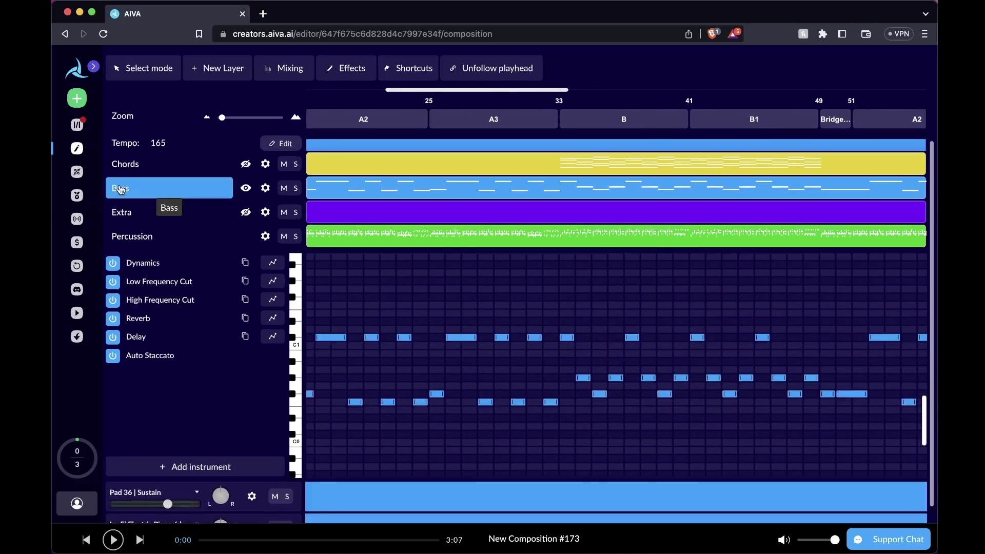
pyautogui.hscroll(-3, 369, 312)
pyautogui.hscroll(-10, 368, 312)
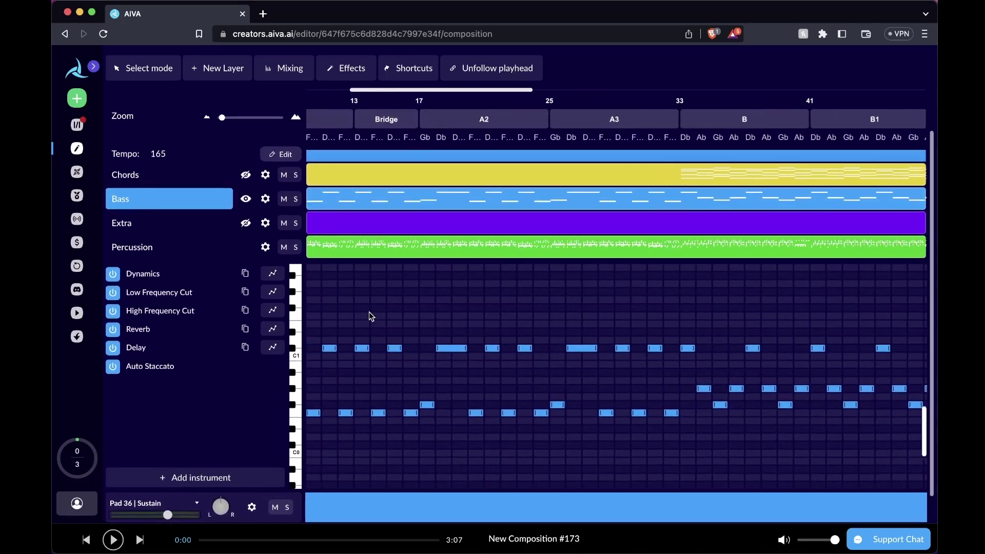
pyautogui.hscroll(1, 371, 316)
pyautogui.scroll(-1, 370, 316)
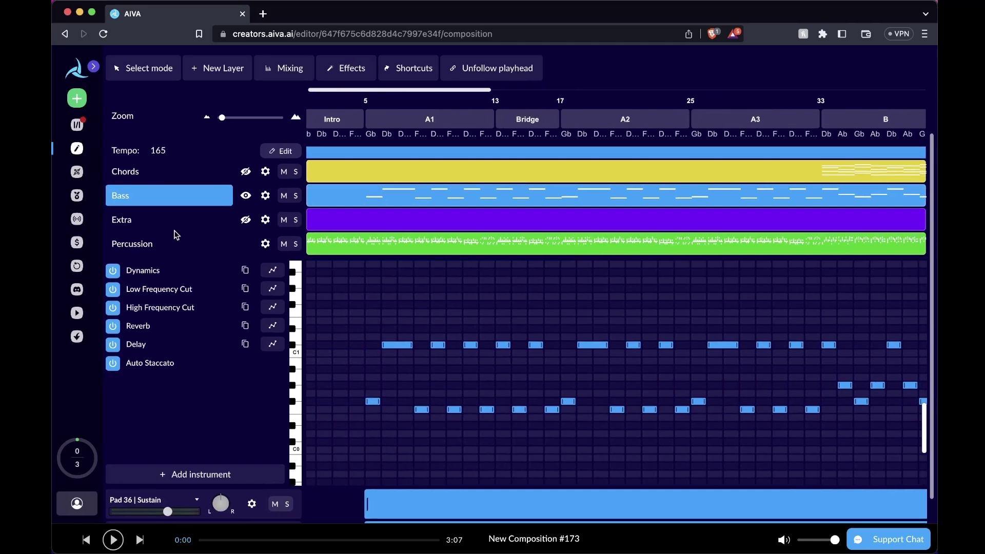
# Select the Extra notes around bars 111–119, then show the Percussion Drum & Bass Kit 3 editor
pyautogui.click(138, 219)
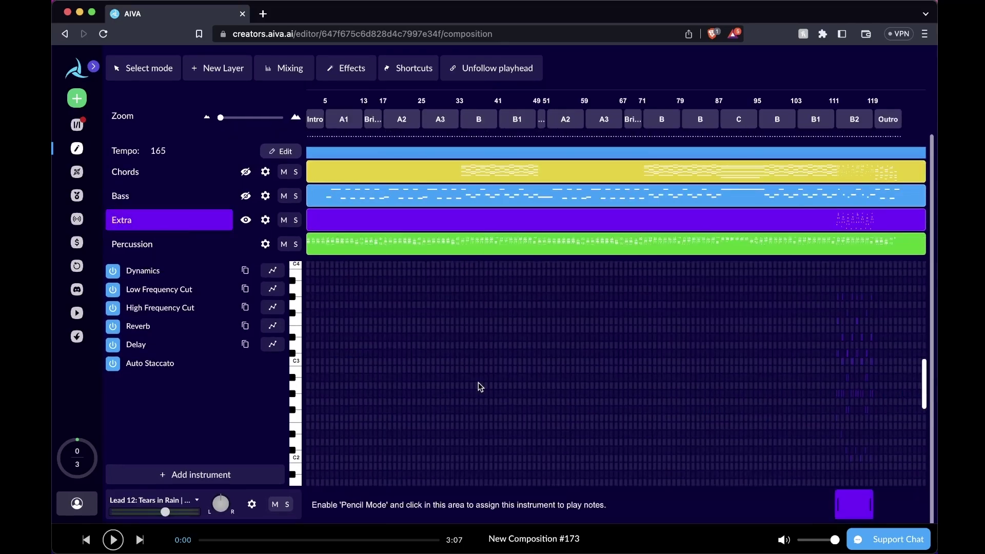
pyautogui.moveTo(805, 276); pyautogui.dragTo(920, 491)
pyautogui.click(156, 244)
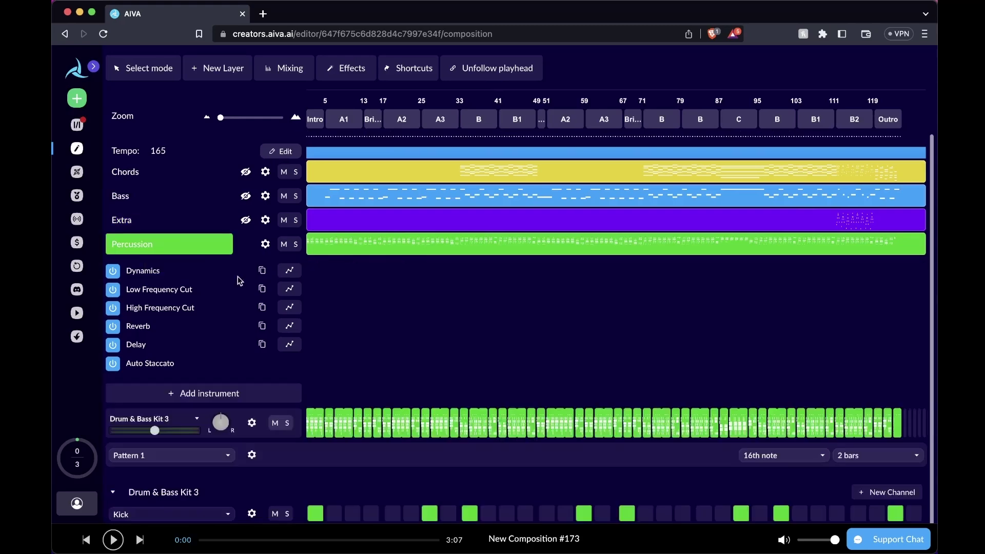
pyautogui.scroll(-4, 357, 360)
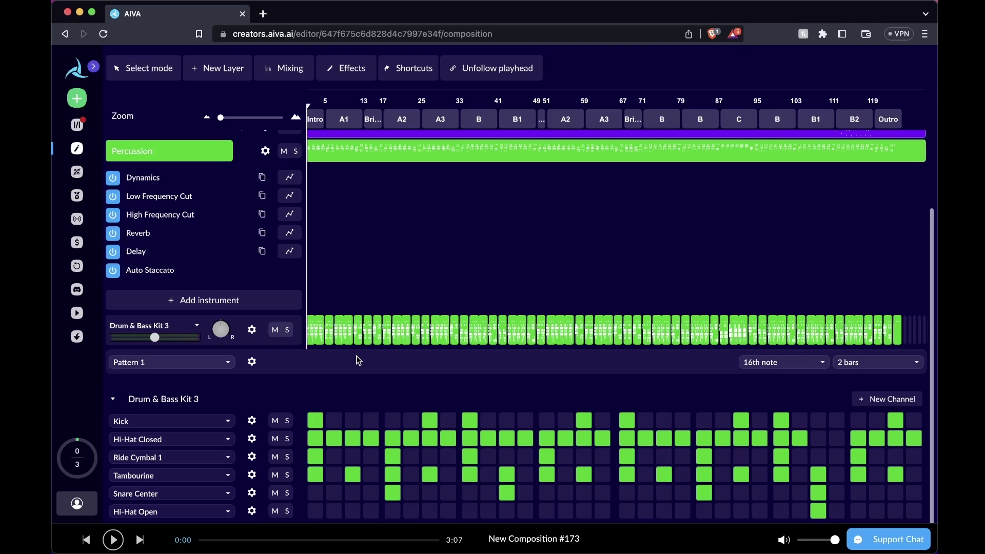
pyautogui.scroll(3, 183, 214)
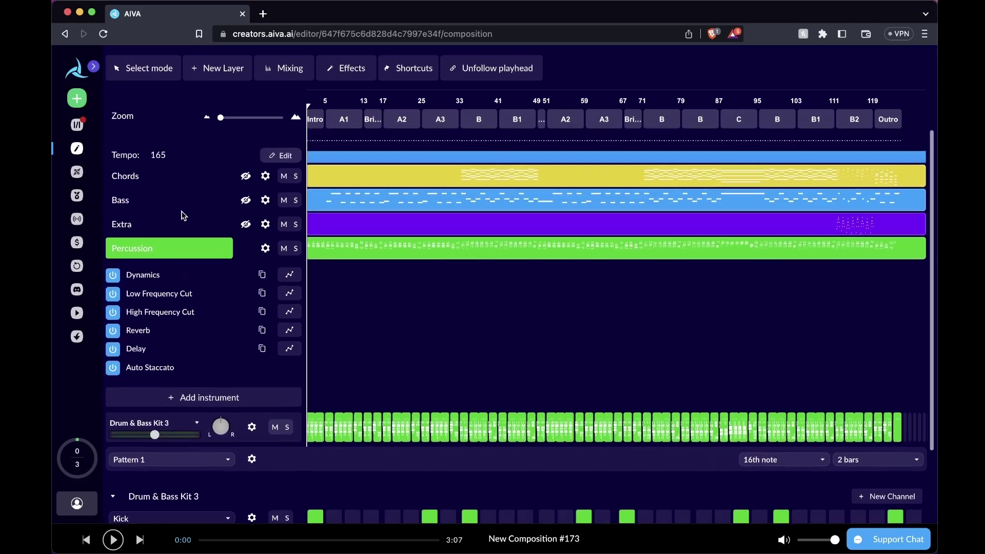
# Show the Lo-Fi Electric Piano 6 chord notes zoomed to individual bars around bars 33–42
pyautogui.click(134, 176)
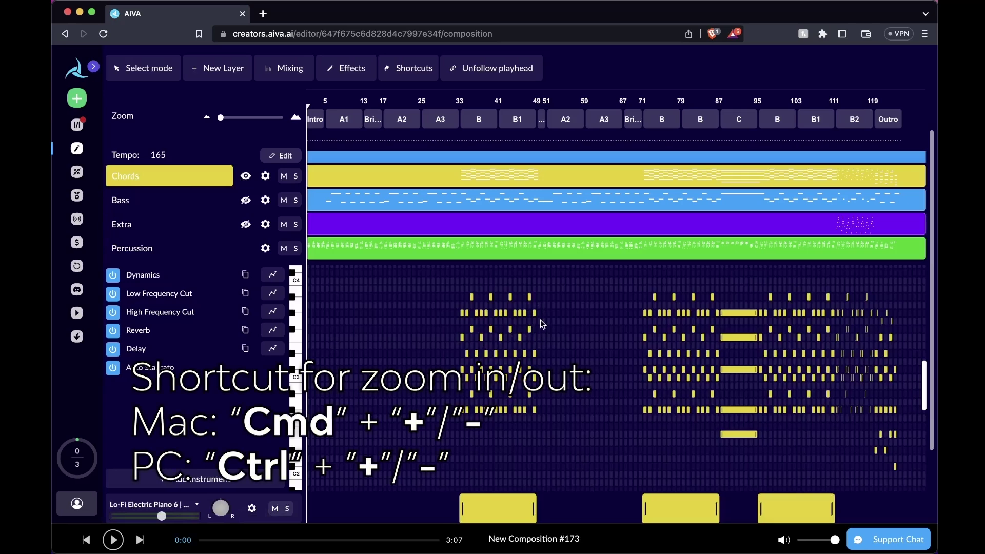
pyautogui.press('super+plus')
pyautogui.press('super+plus')
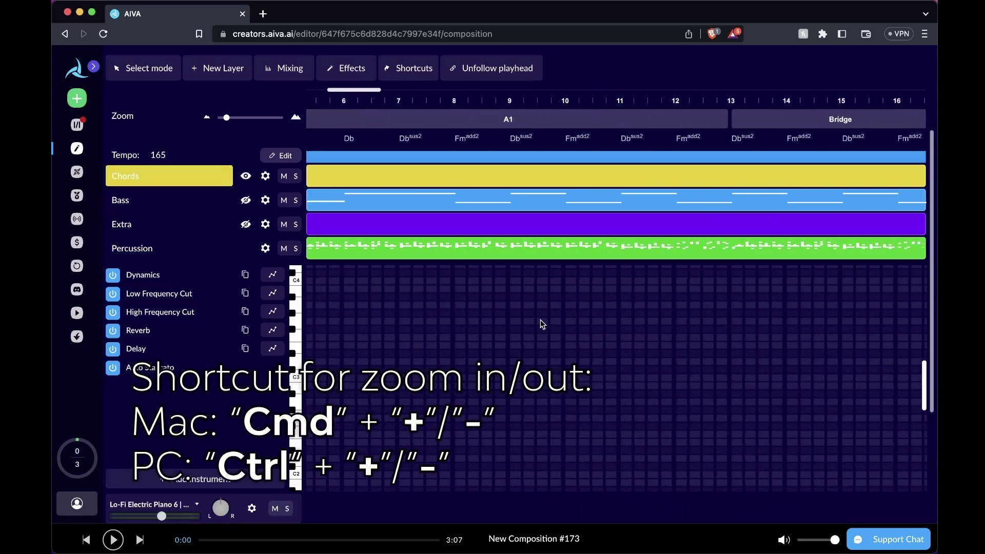
pyautogui.hscroll(10, 540, 319)
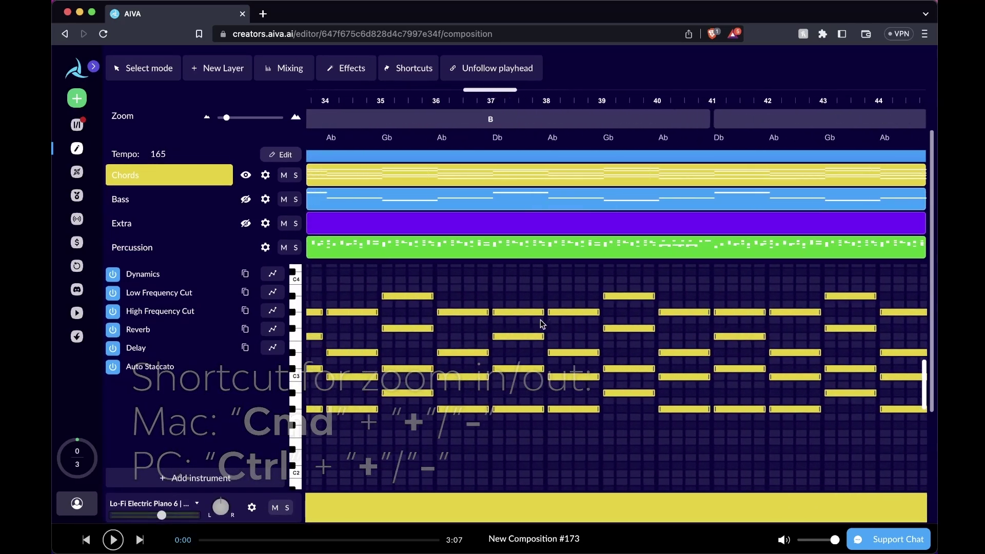
pyautogui.hscroll(-2, 540, 319)
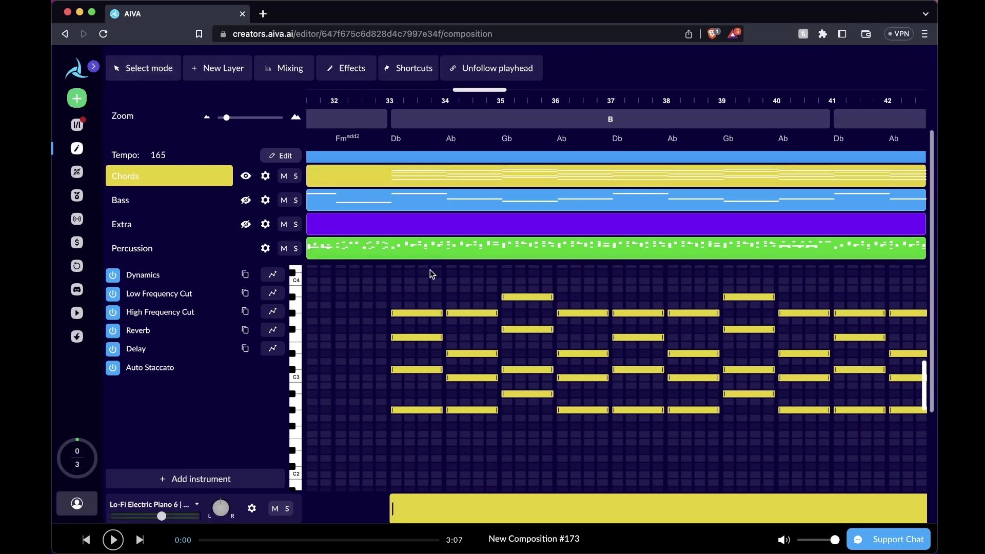
# Shorten the notes of the bar 33 chord to 5/8 of the bar
pyautogui.click(419, 313)
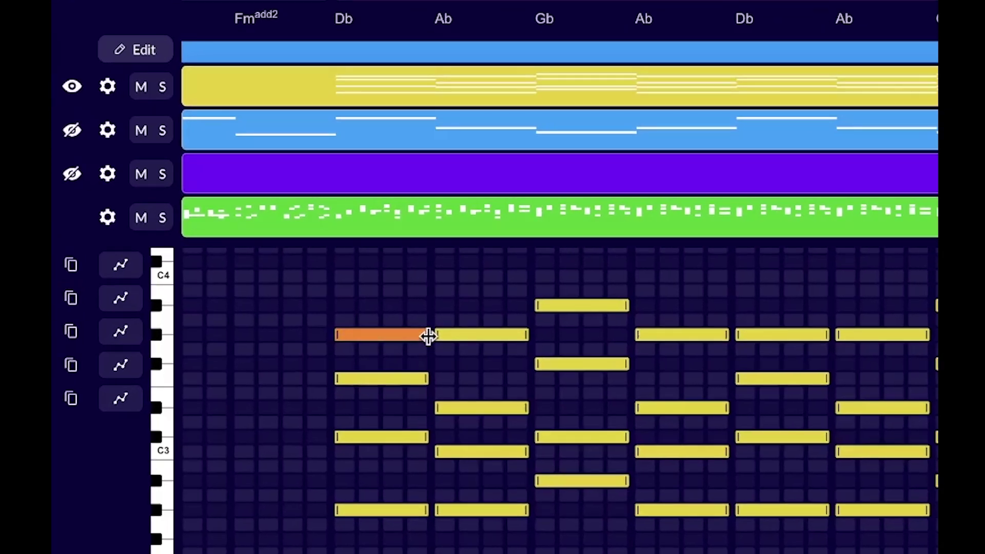
pyautogui.moveTo(428, 336)
pyautogui.mouseDown()
pyautogui.moveTo(373, 337)
pyautogui.moveTo(433, 336)
pyautogui.mouseUp()
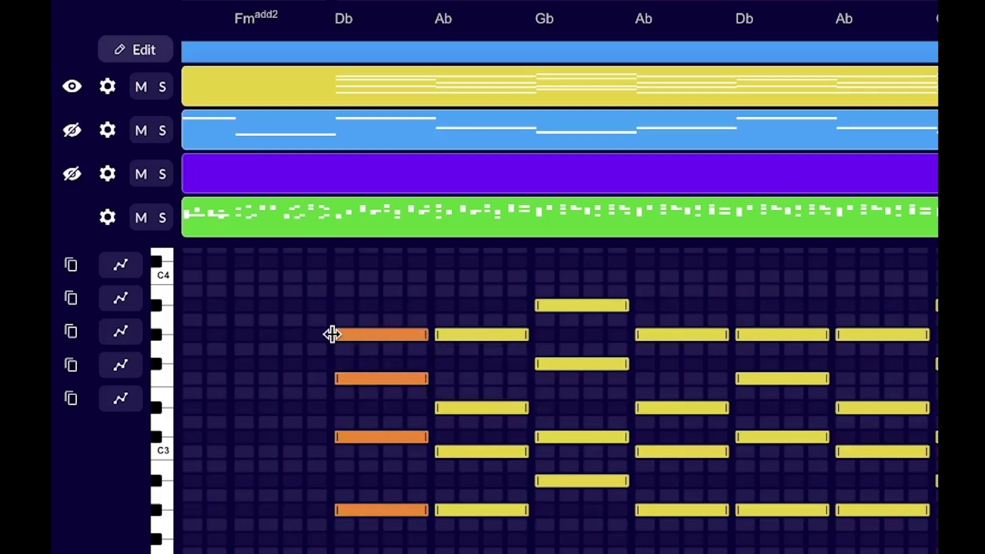
pyautogui.moveTo(333, 334); pyautogui.dragTo(403, 292)
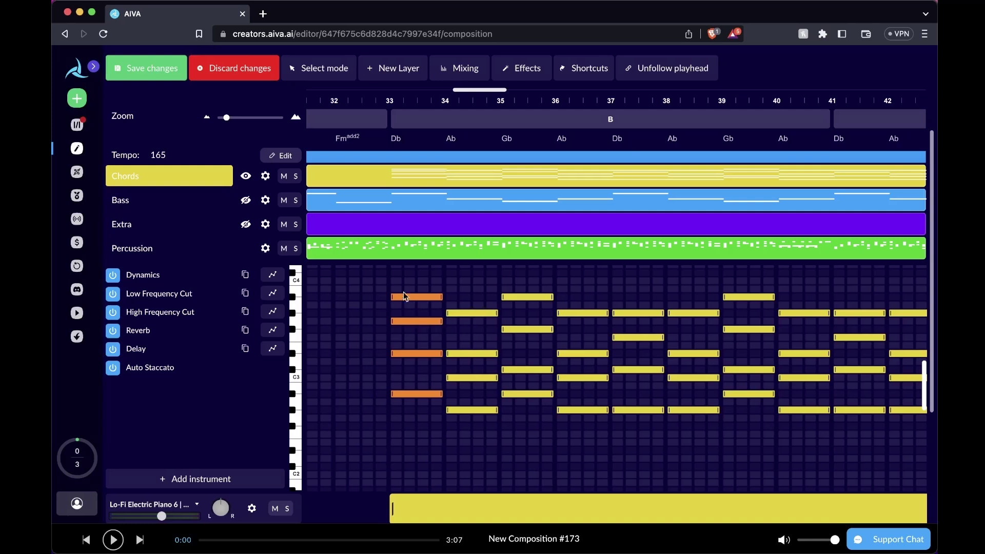
pyautogui.hscroll(-3, 436, 323)
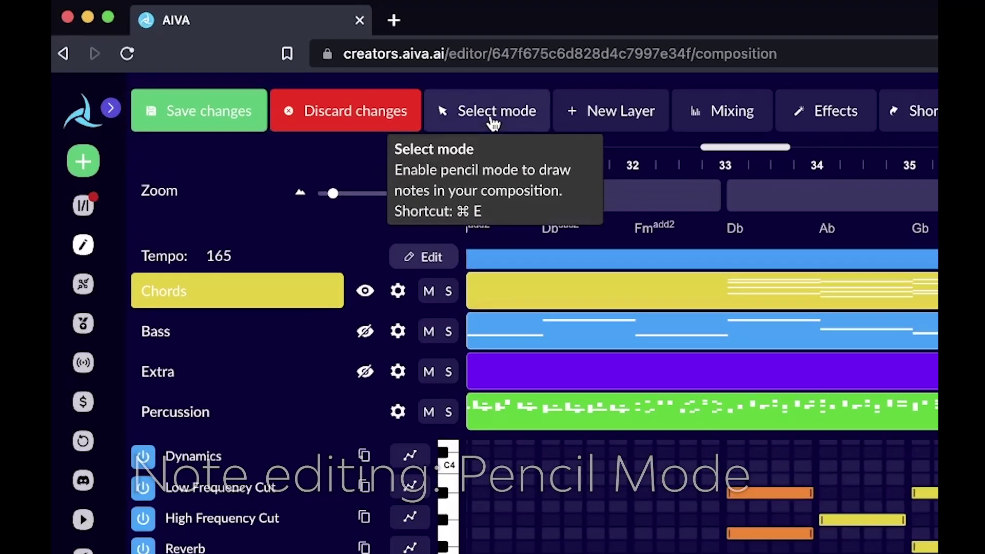
# In Pencil mode, draw a four-note chord starting with Bb3 at bar 29, lasting to bar 33
pyautogui.click(491, 119)
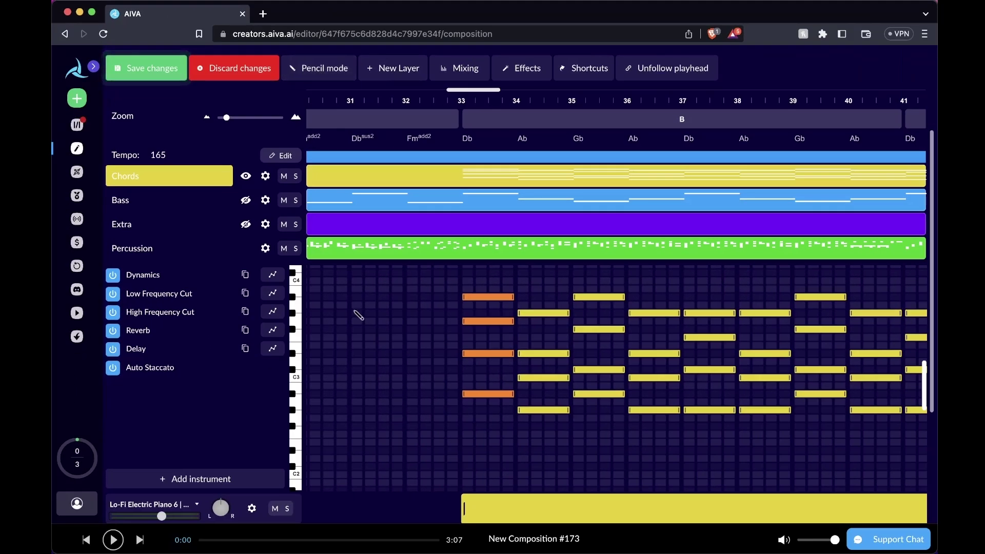
pyautogui.hscroll(-5, 428, 386)
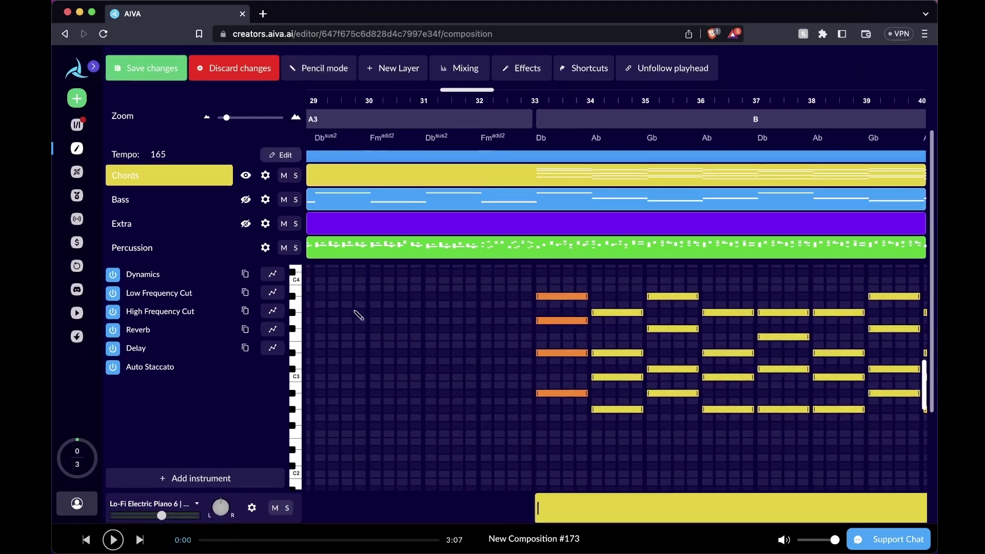
pyautogui.click(366, 297)
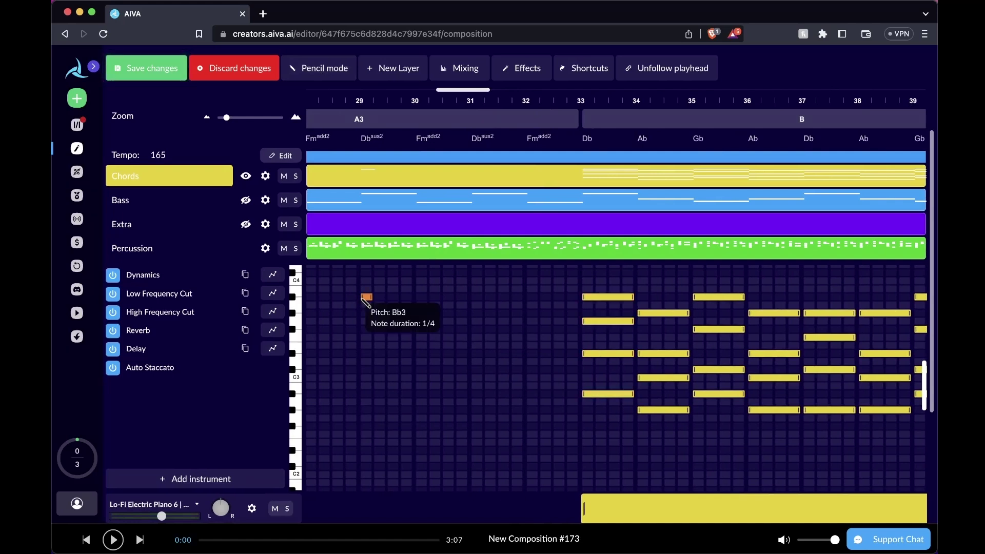
pyautogui.press('Delete')
pyautogui.moveTo(361, 297)
pyautogui.mouseDown()
pyautogui.moveTo(507, 297)
pyautogui.moveTo(380, 308)
pyautogui.moveTo(572, 313)
pyautogui.mouseUp()
pyautogui.moveTo(411, 331); pyautogui.dragTo(488, 333)
pyautogui.moveTo(410, 354); pyautogui.dragTo(510, 356)
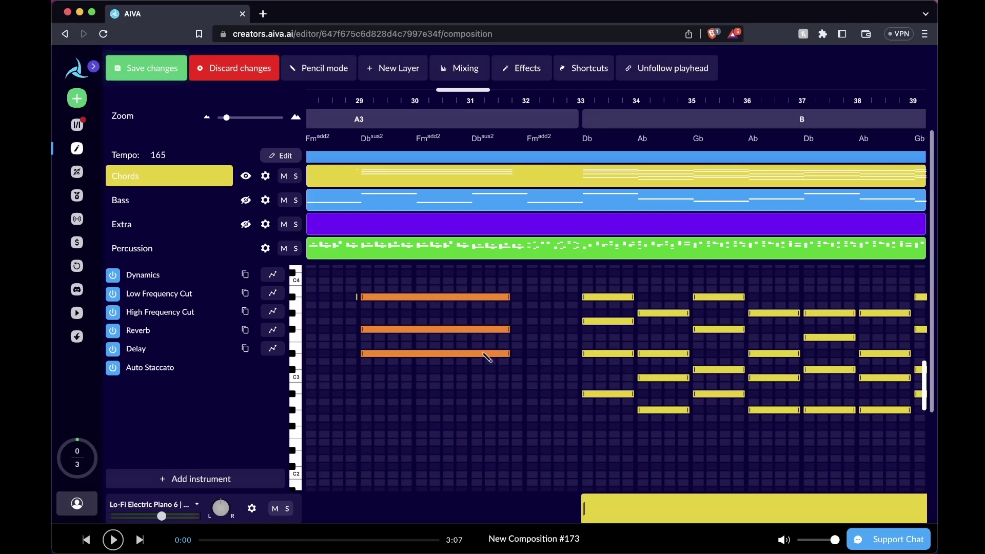
pyautogui.moveTo(362, 370); pyautogui.dragTo(578, 375)
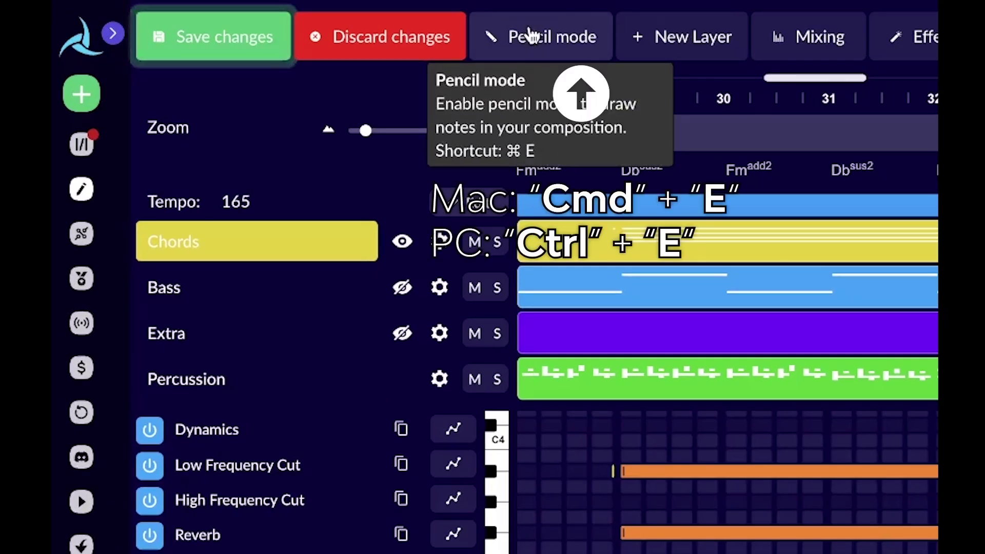
# Back in Select mode, move the new chord down three semitones
pyautogui.click(531, 35)
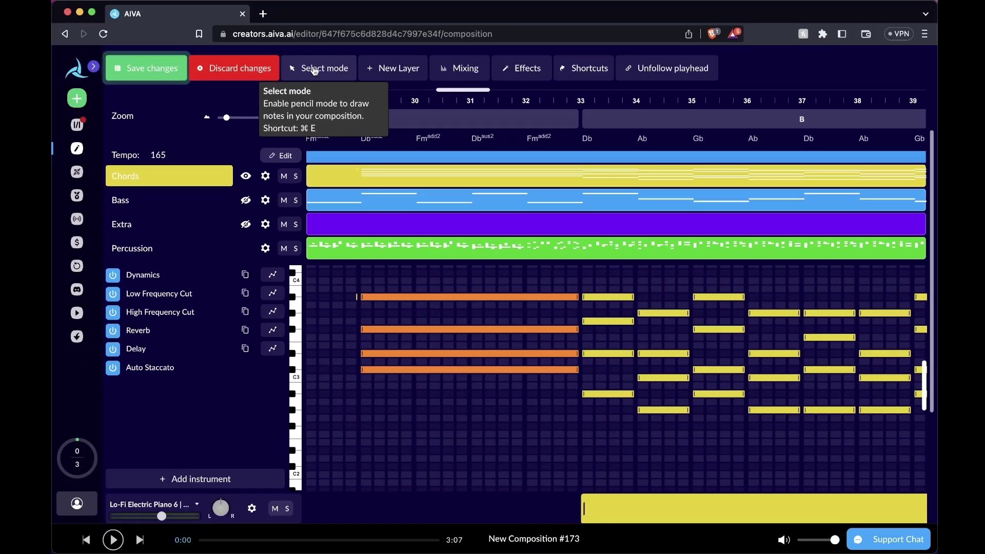
pyautogui.moveTo(444, 296); pyautogui.dragTo(445, 319)
pyautogui.click(372, 304)
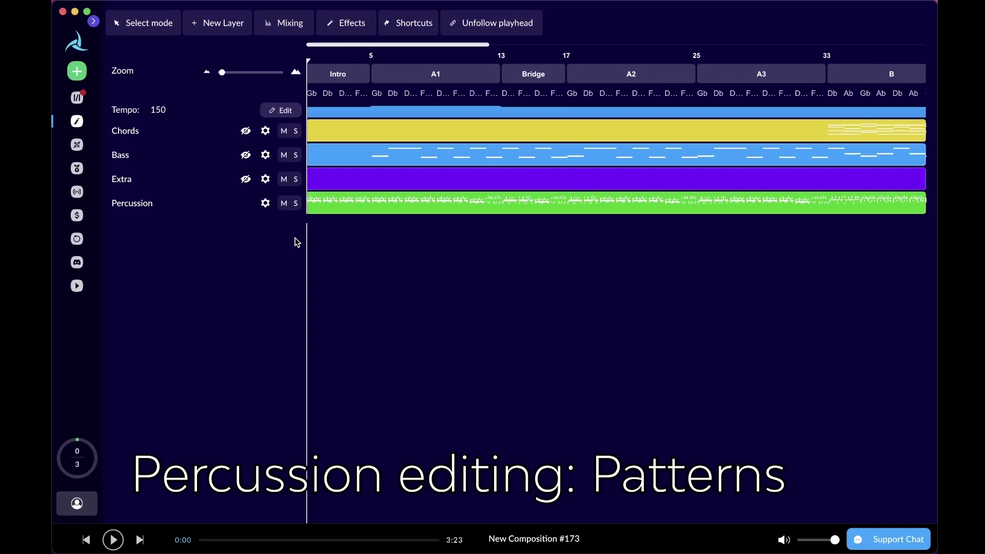
# Expand the Percussion track to show its pattern clips and Drum & Bass Kit 3 Pattern 1 grid
pyautogui.click(179, 211)
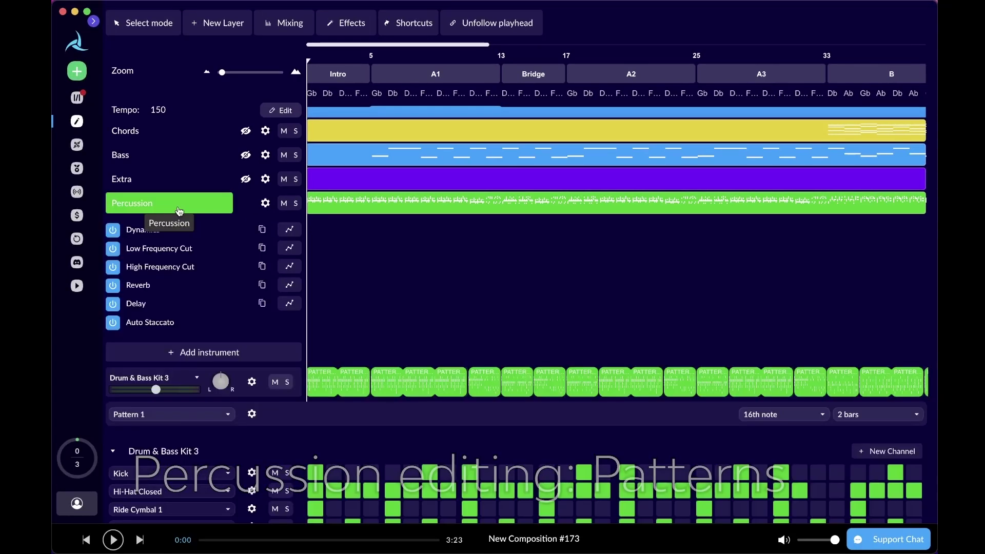
pyautogui.scroll(-1, 253, 277)
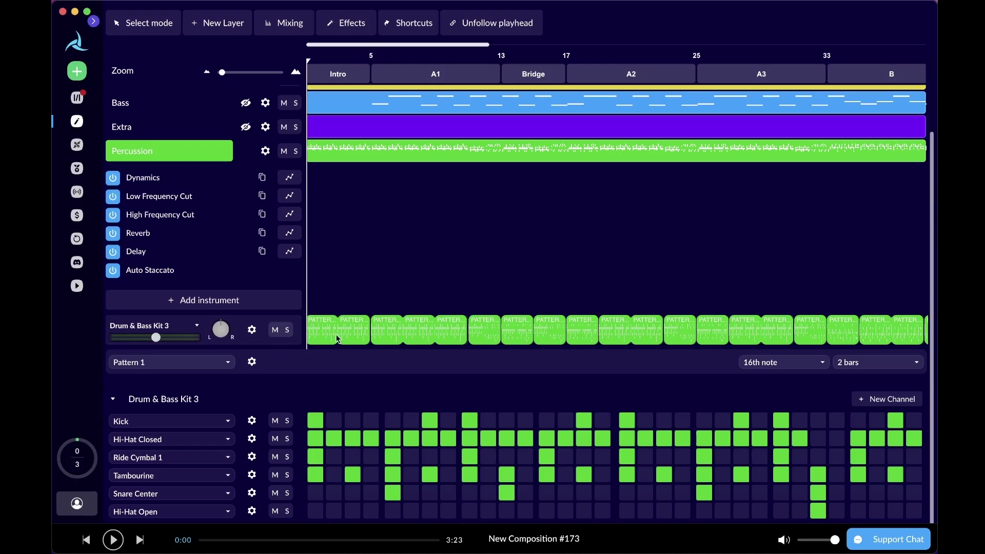
pyautogui.moveTo(363, 340)
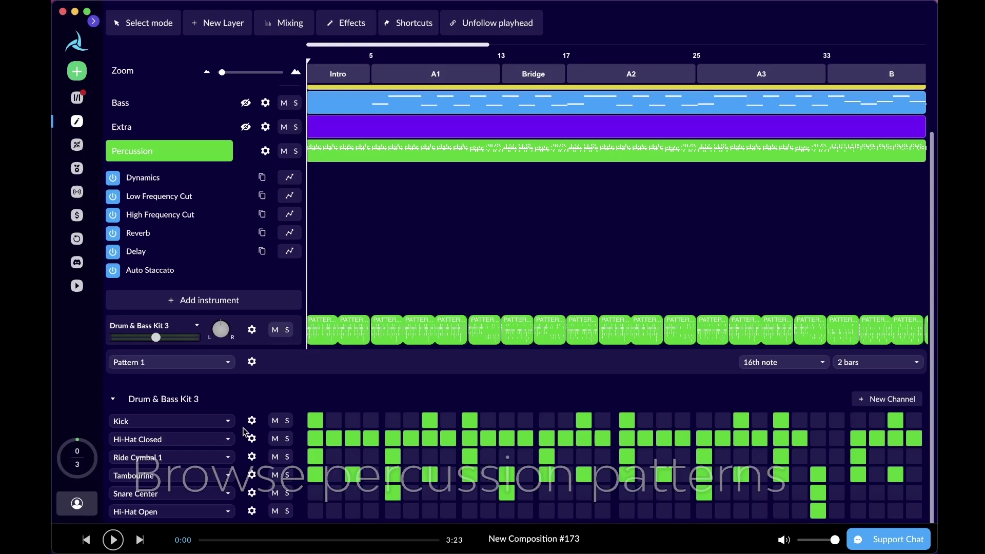
# Select the Intro and A1 percussion clips in turn, ending on the Pattern 3 clip
pyautogui.click(335, 336)
pyautogui.click(393, 339)
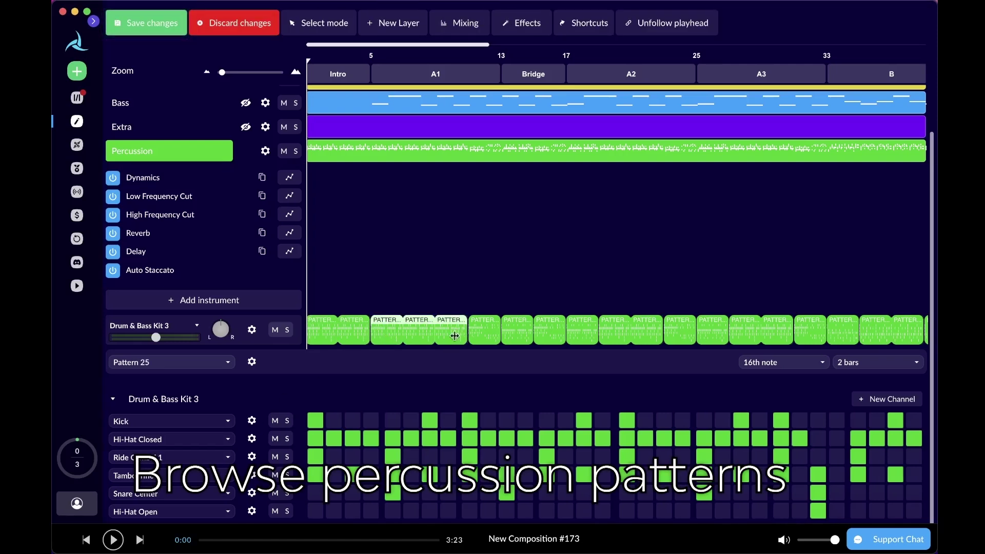
pyautogui.click(490, 328)
pyautogui.click(521, 328)
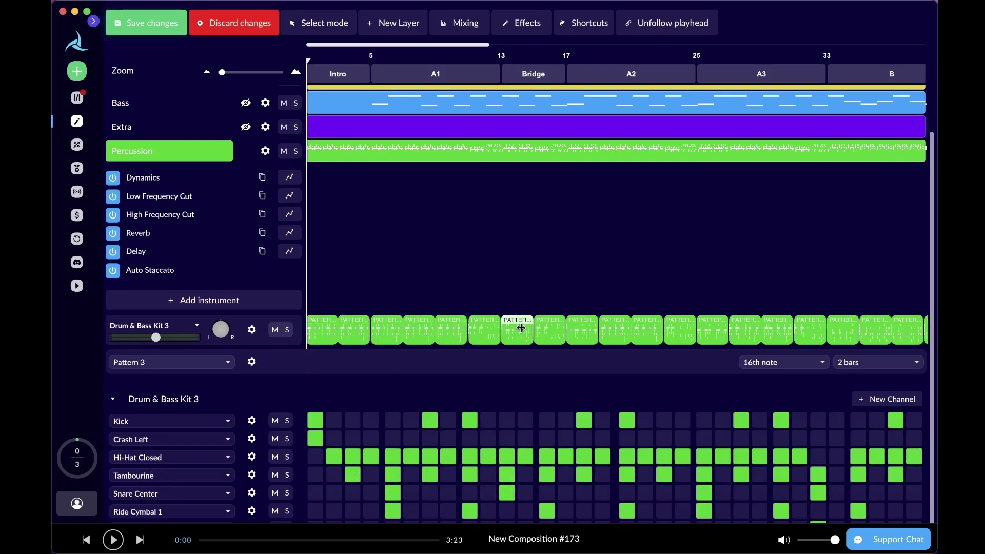
# Load other patterns from the Pattern list, then Pattern 24, then Pattern 25
pyautogui.click(227, 363)
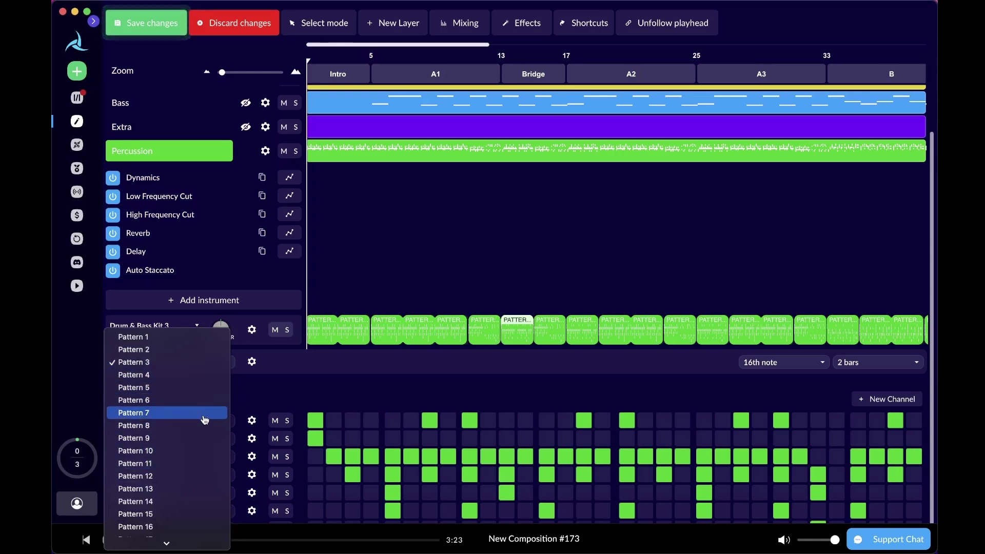
pyautogui.click(205, 348)
pyautogui.click(209, 367)
pyautogui.click(207, 425)
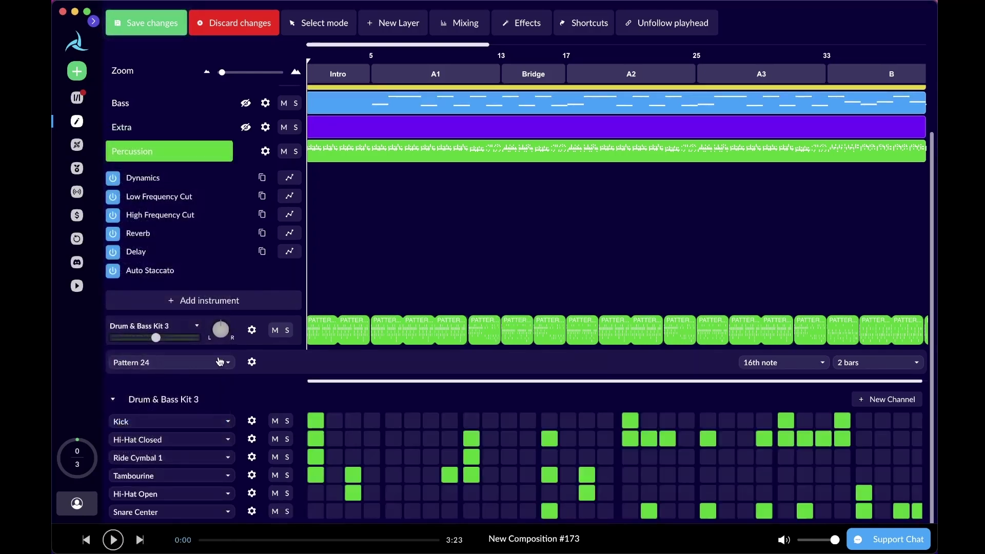
pyautogui.click(218, 363)
pyautogui.click(216, 384)
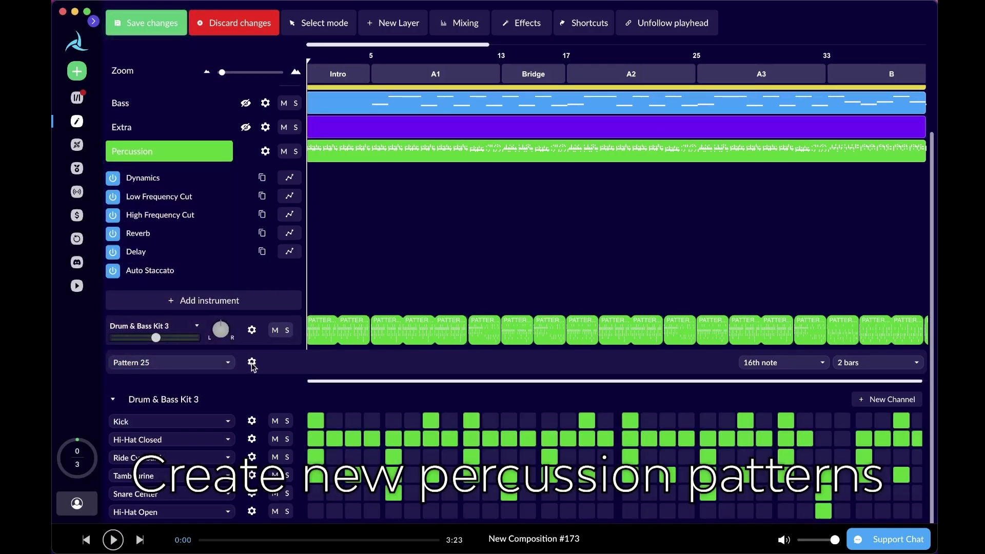
# Add a new empty percussion pattern, Pattern 27, with a Kick channel
pyautogui.click(252, 363)
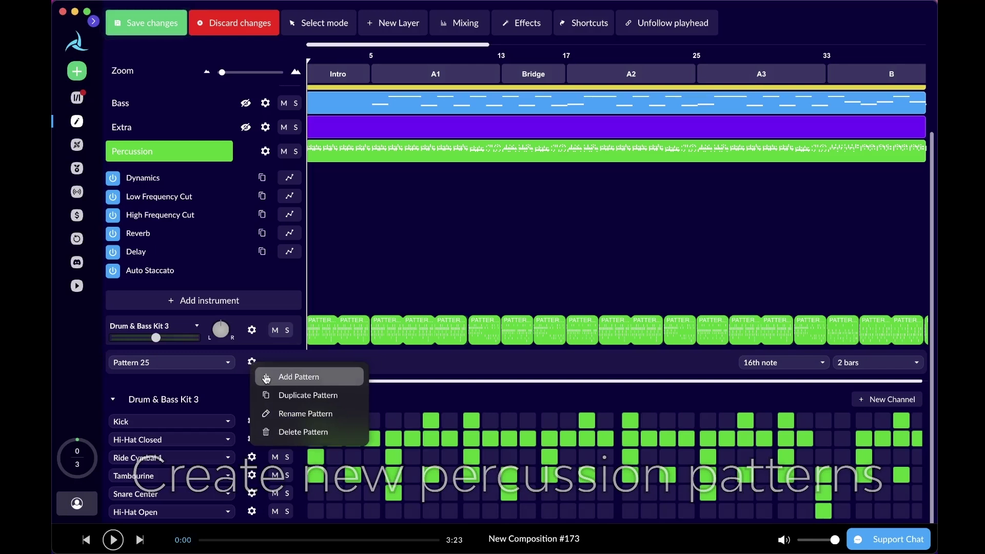
pyautogui.click(266, 377)
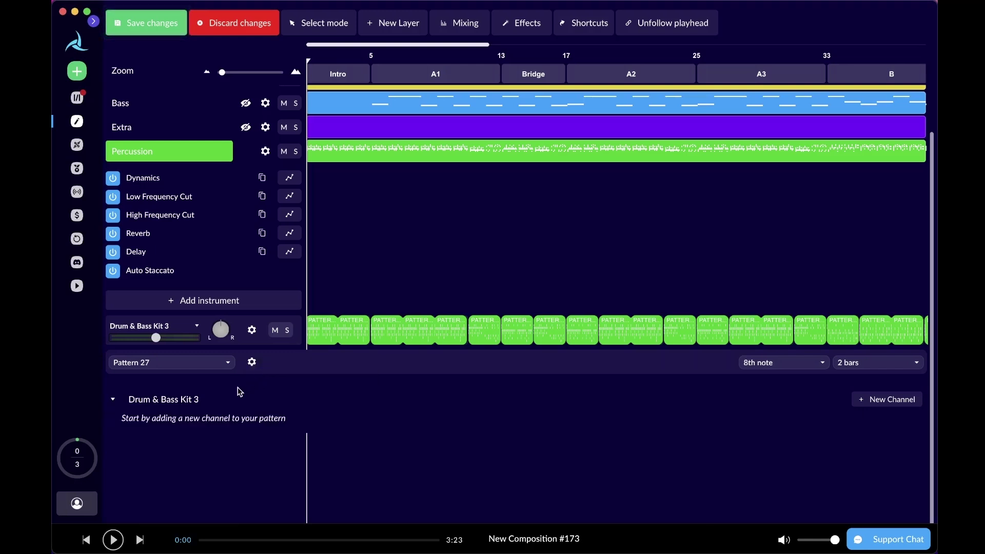
pyautogui.click(865, 406)
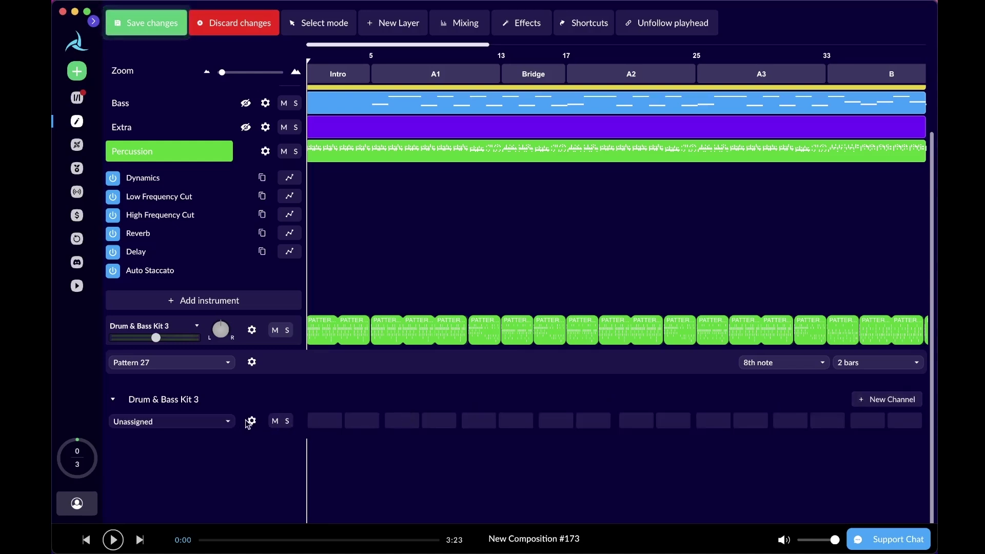
pyautogui.click(221, 422)
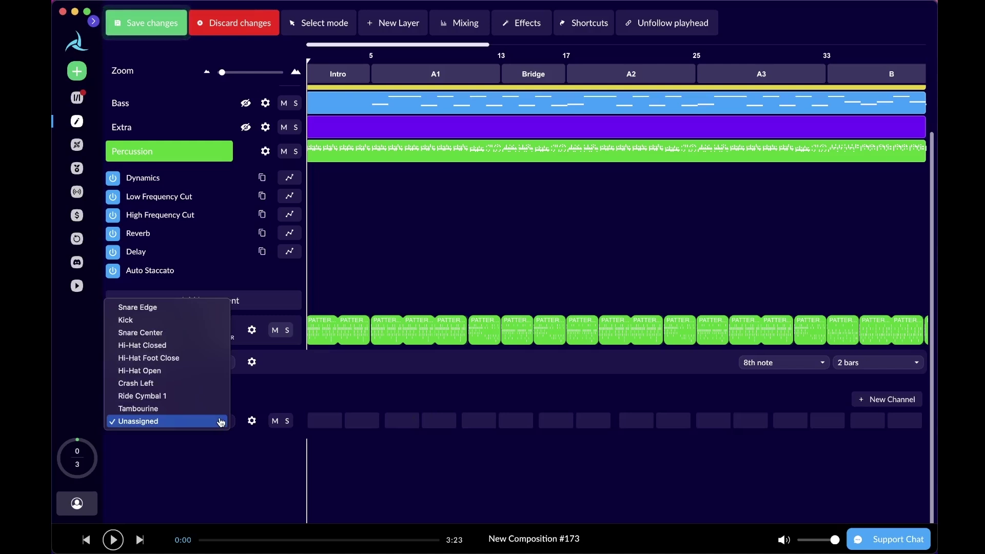
pyautogui.click(205, 320)
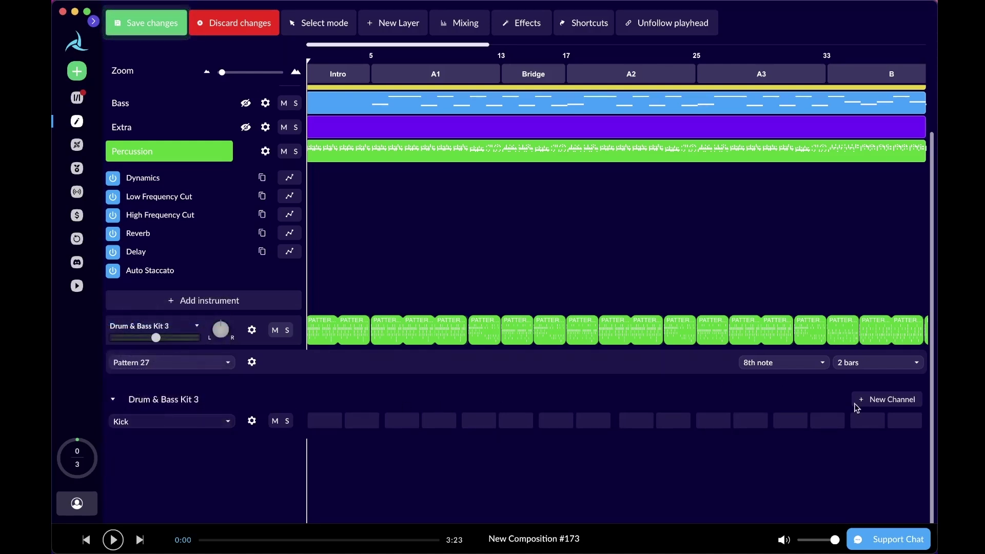
# Add a second drum channel set to Snare Center
pyautogui.click(875, 402)
pyautogui.click(224, 423)
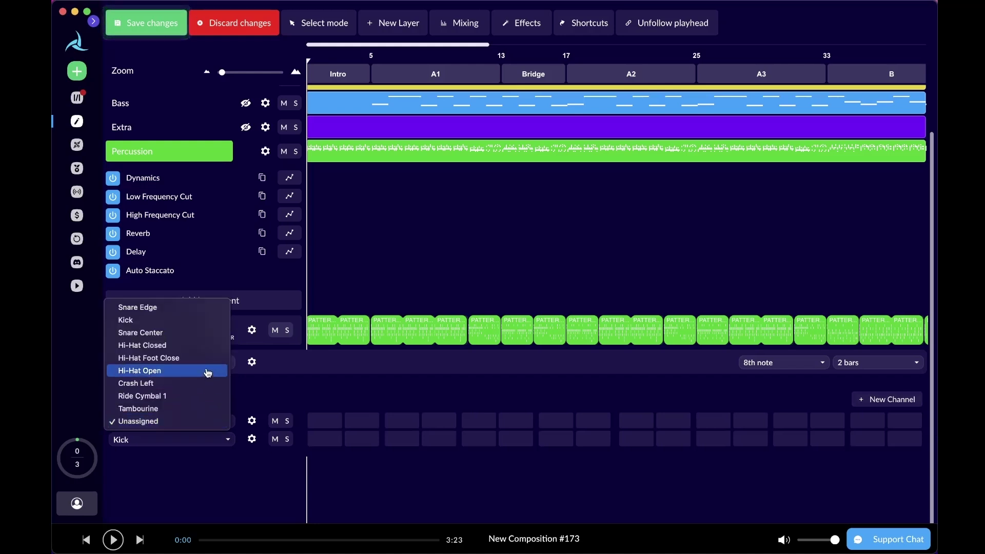
pyautogui.click(188, 332)
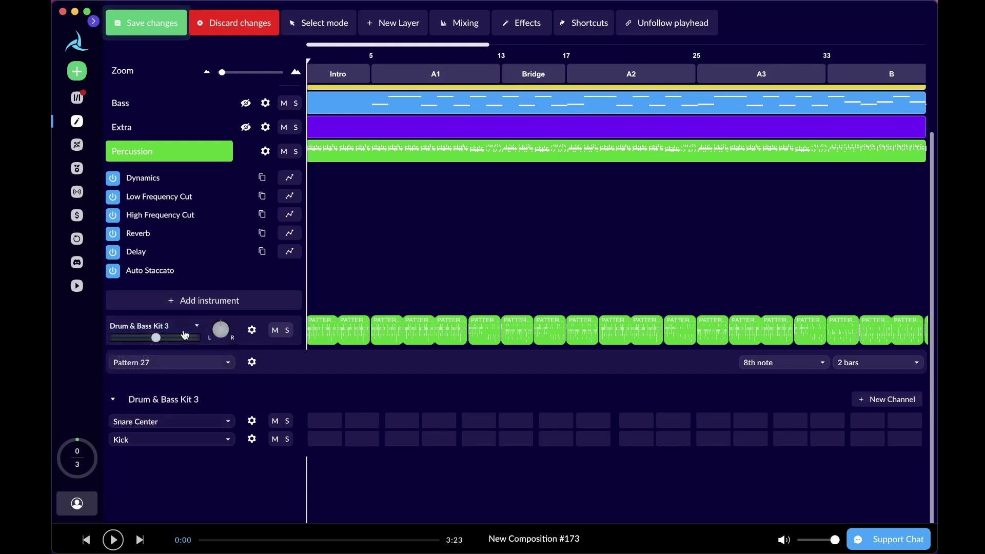
# Set Pattern 27's resolution to 16th note and its length to 1 bar
pyautogui.click(808, 369)
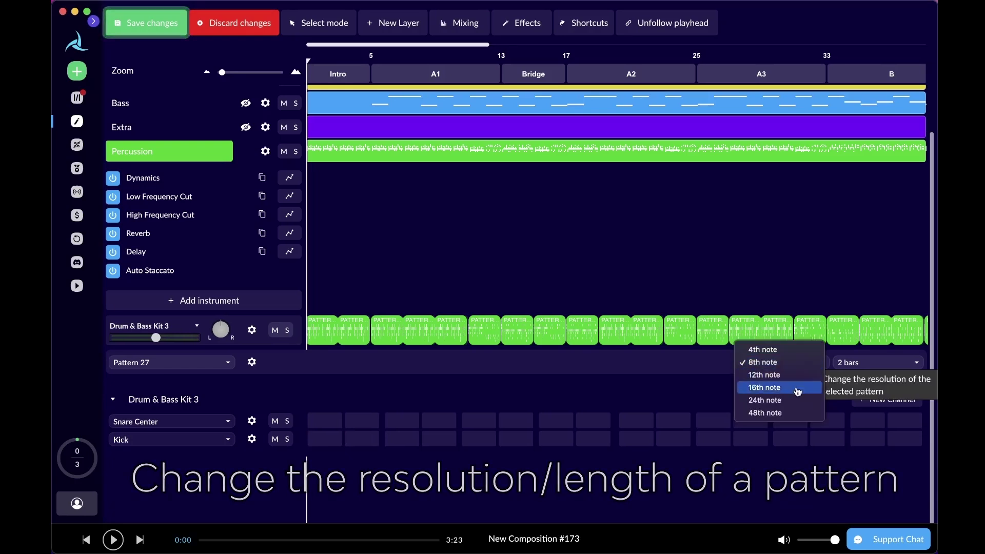
pyautogui.click(799, 388)
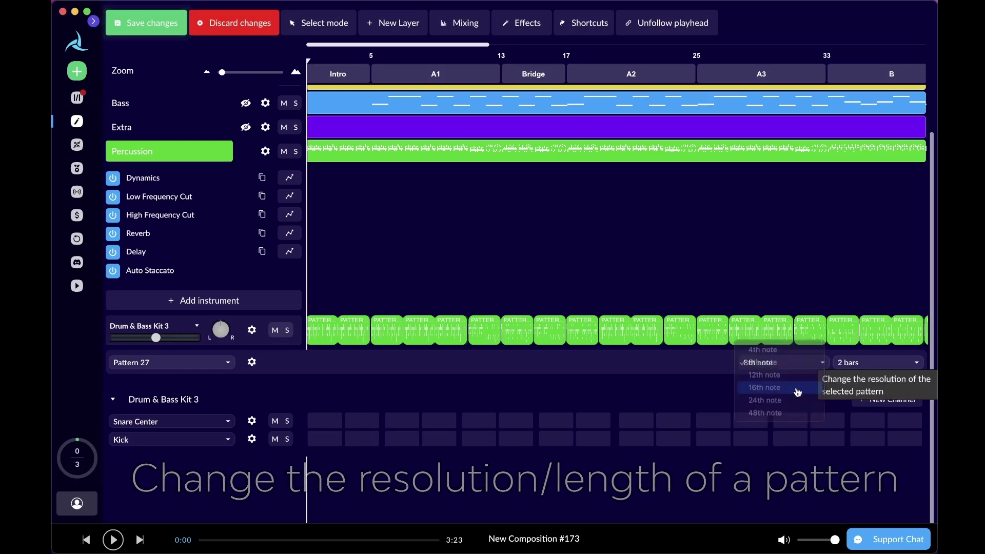
pyautogui.click(854, 363)
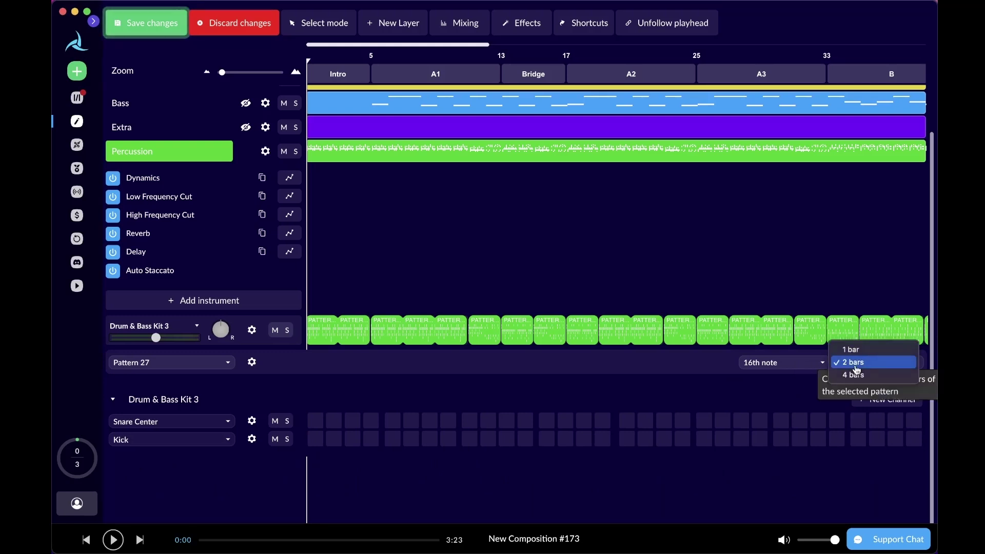
pyautogui.click(862, 350)
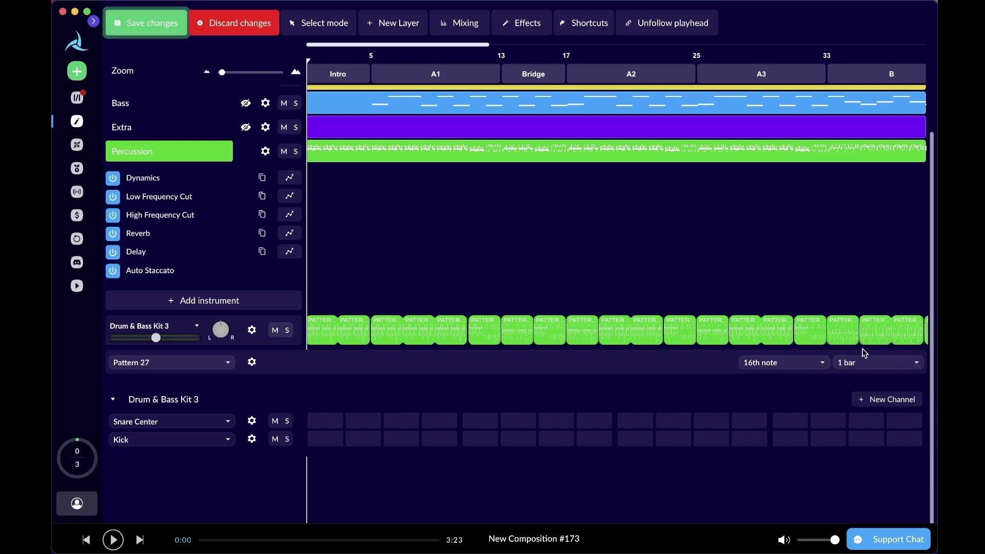
pyautogui.click(860, 373)
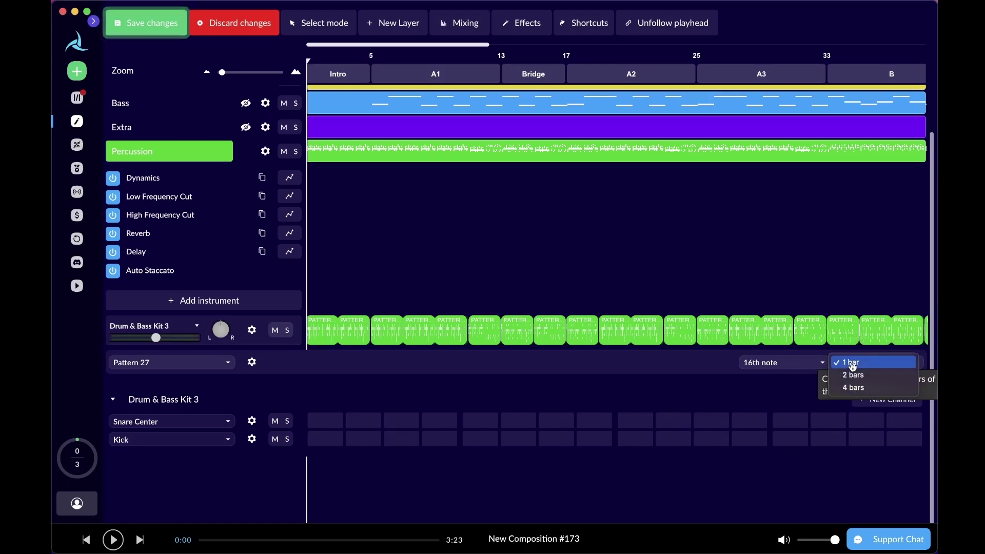
pyautogui.click(703, 375)
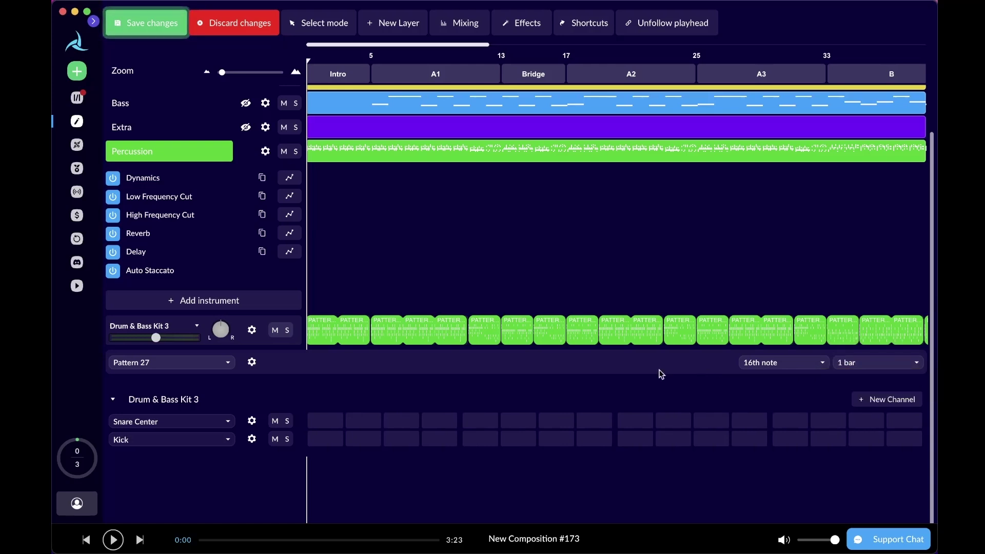
# Put Kick hits on steps 1, 5, 9 and 13 and Snare Center hits on steps 5 and 13
pyautogui.click(328, 442)
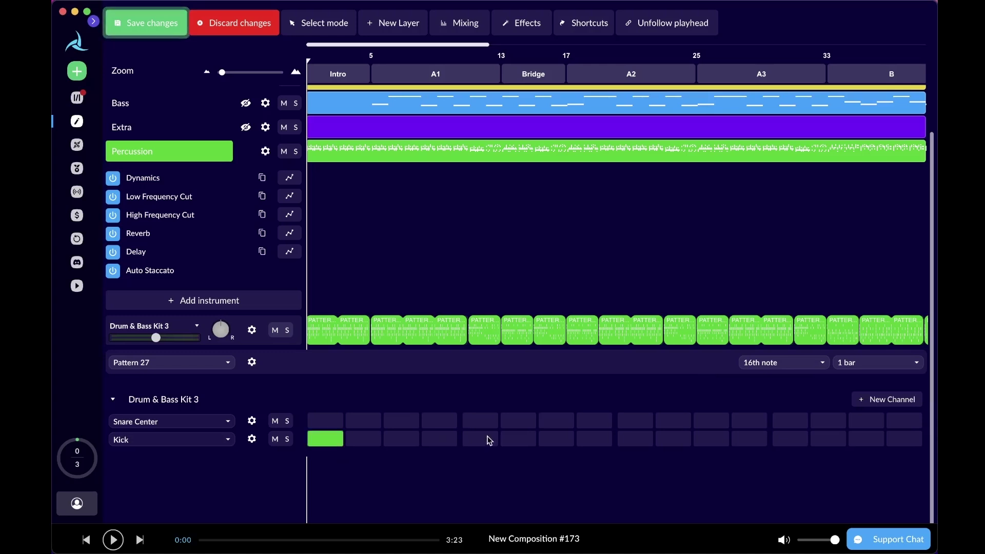
pyautogui.click(491, 441)
pyautogui.click(490, 421)
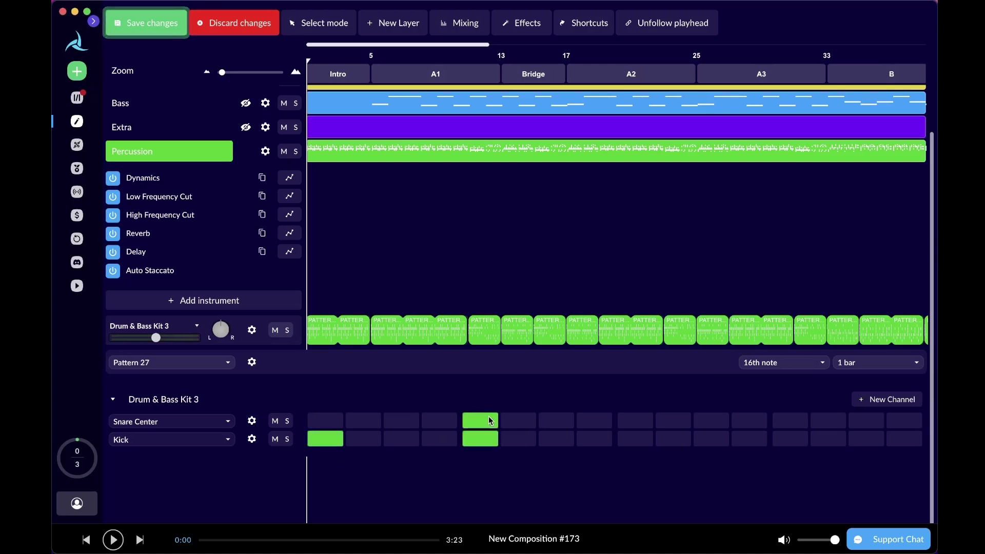
pyautogui.click(641, 442)
pyautogui.click(796, 442)
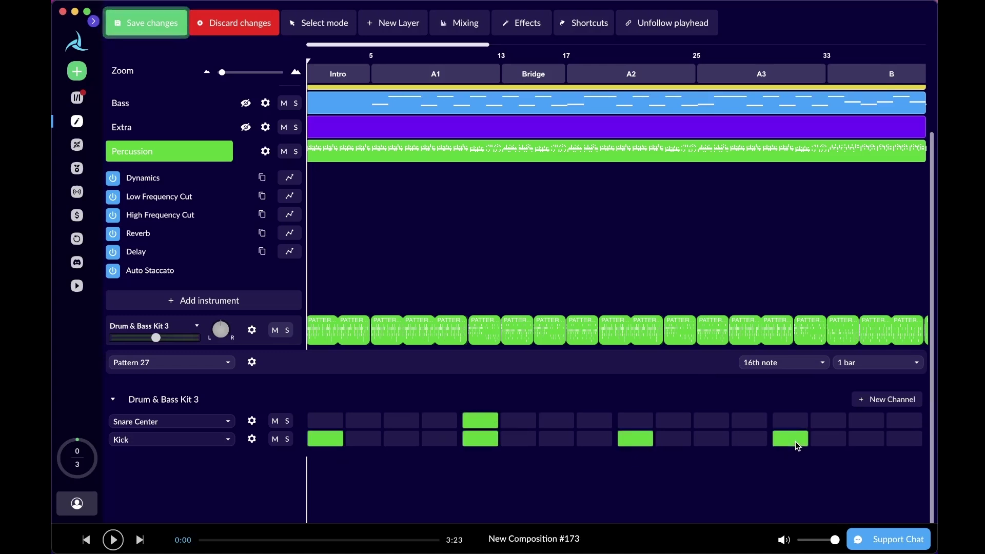
pyautogui.click(798, 424)
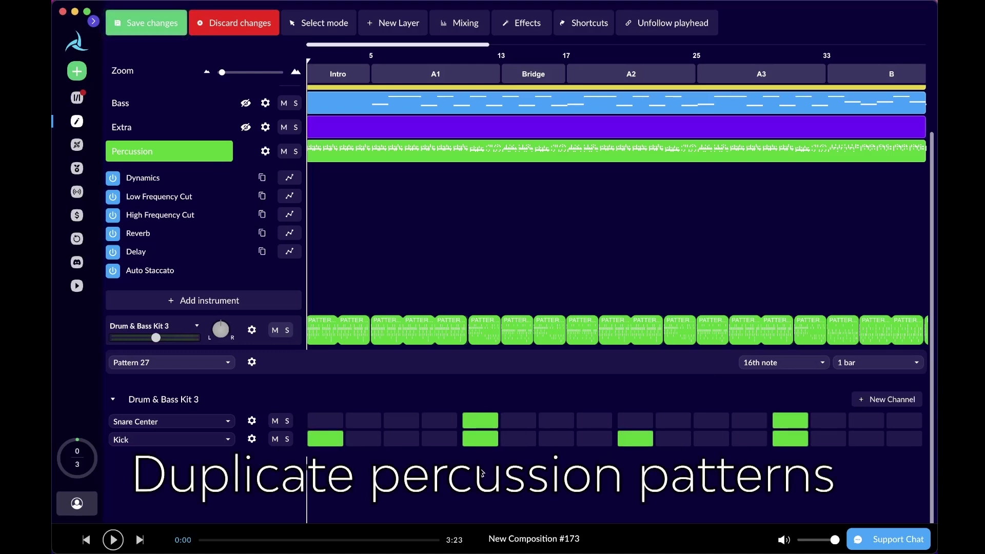
# Duplicate Pattern 27 from its gear menu into a new Pattern 28
pyautogui.click(251, 362)
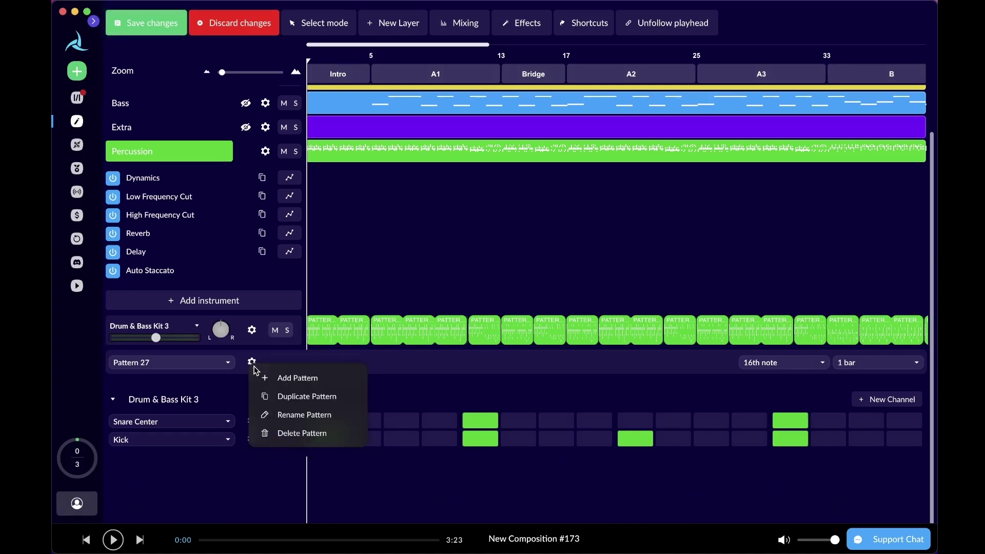
pyautogui.click(269, 397)
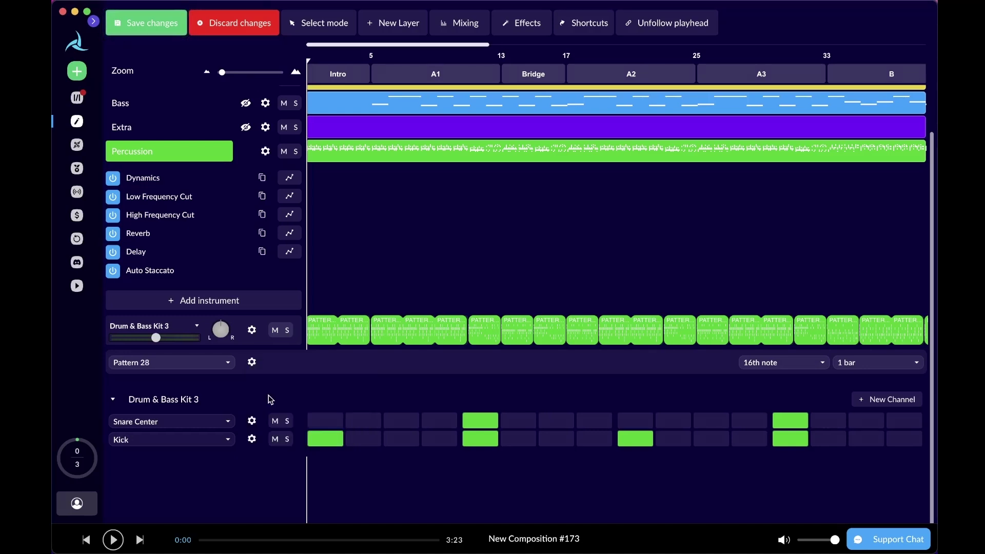
pyautogui.click(219, 364)
pyautogui.click(207, 352)
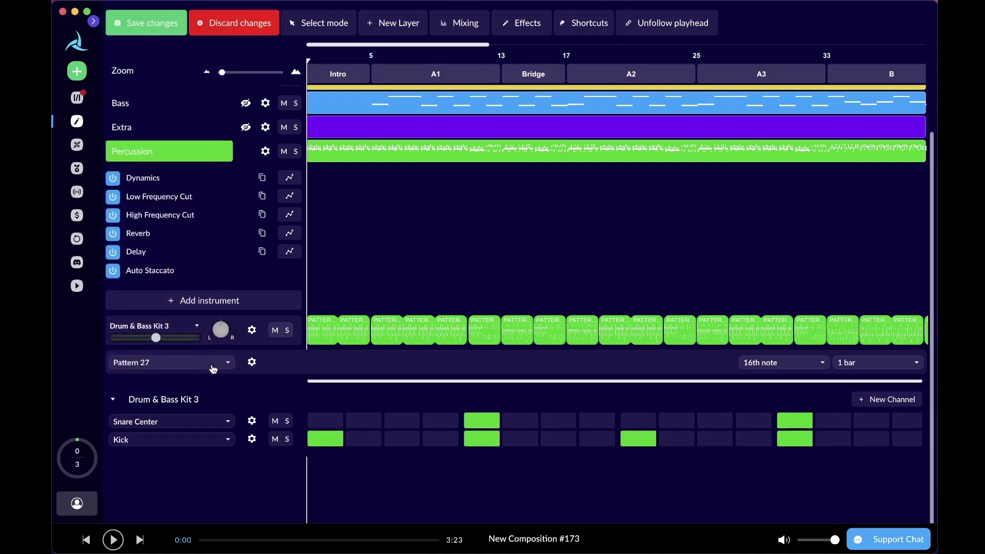
# Switch to Pattern 28 and add a Snare Center hit on step 16
pyautogui.click(213, 368)
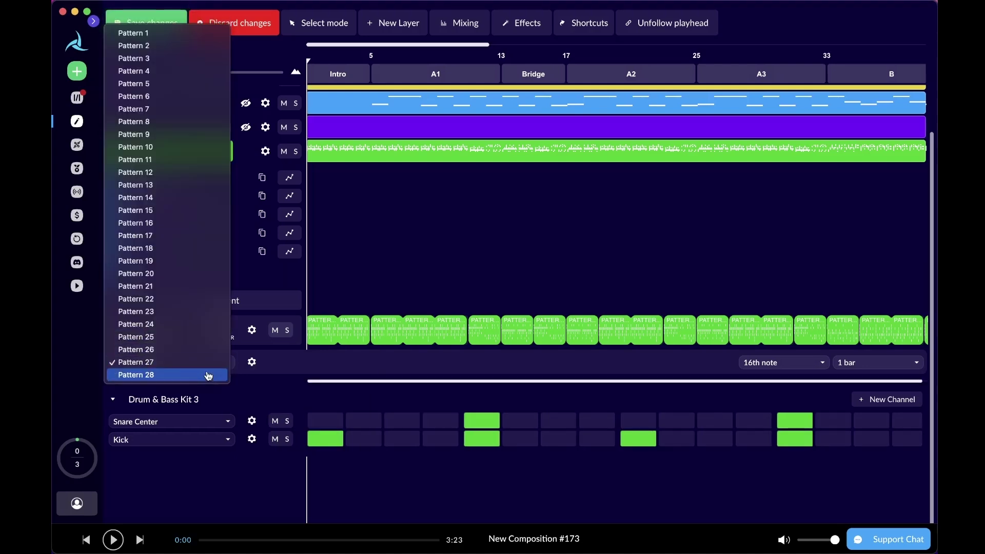
pyautogui.click(208, 375)
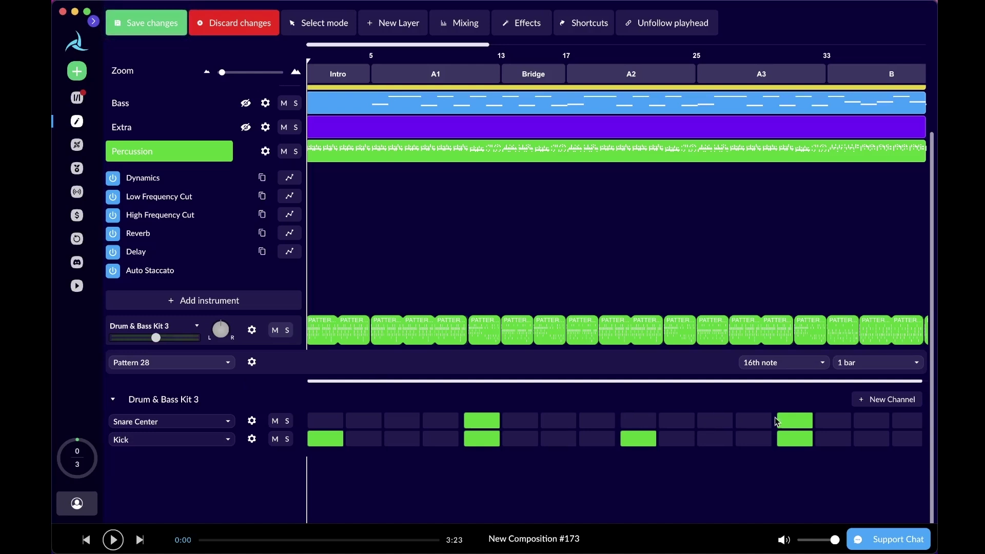
pyautogui.click(899, 421)
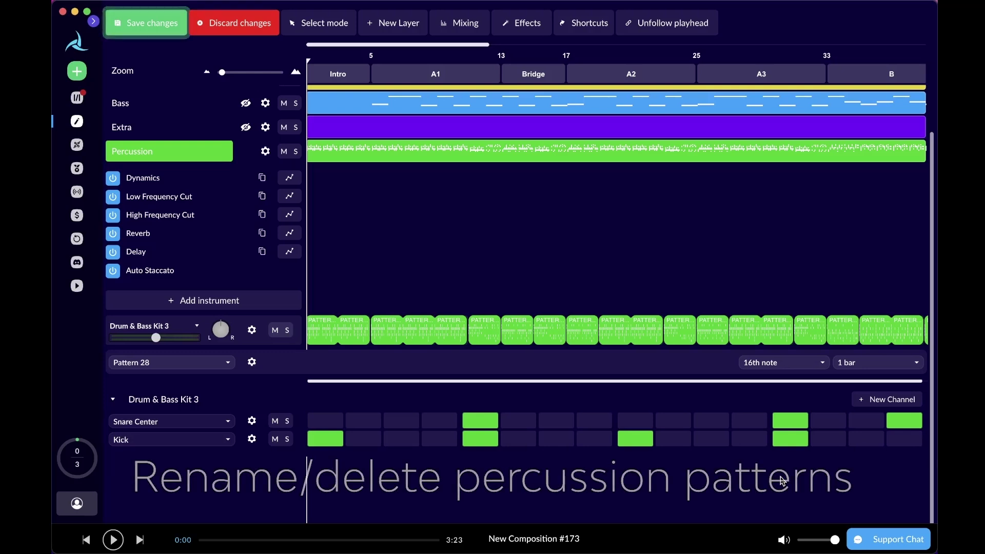
pyautogui.click(252, 363)
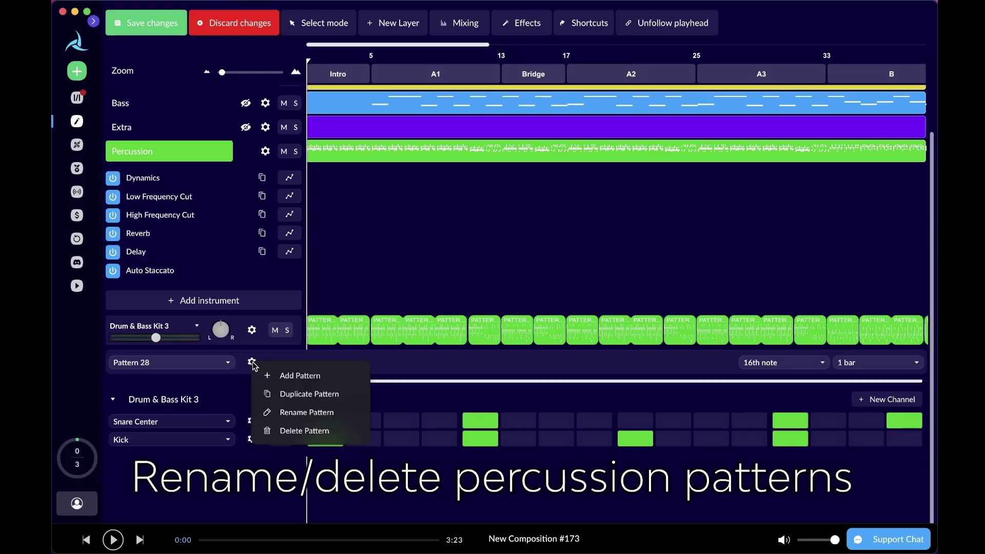
pyautogui.click(346, 434)
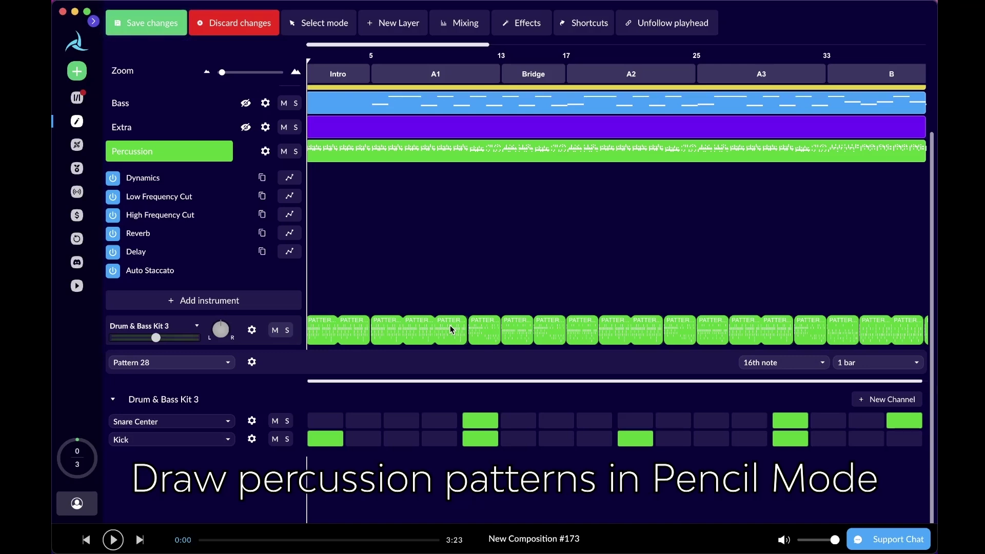
# At the song's end, switch to Pencil mode with Pattern 27 as the drawing pattern
pyautogui.hscroll(15, 451, 328)
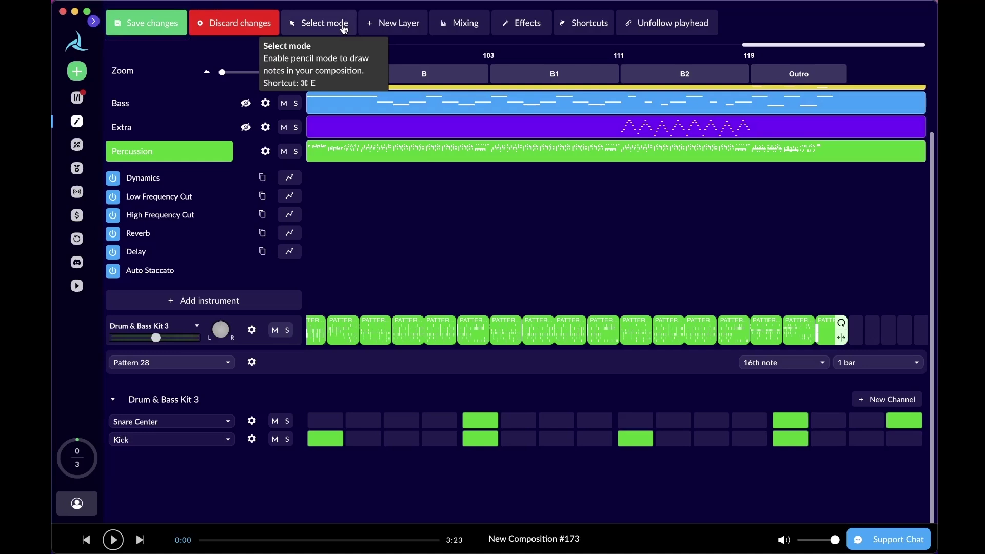
pyautogui.click(344, 26)
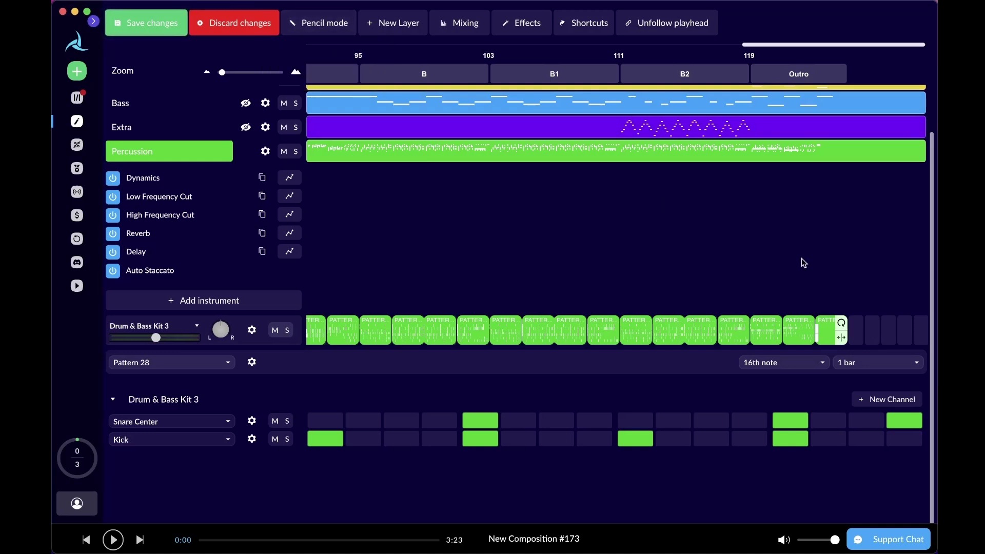
pyautogui.click(228, 364)
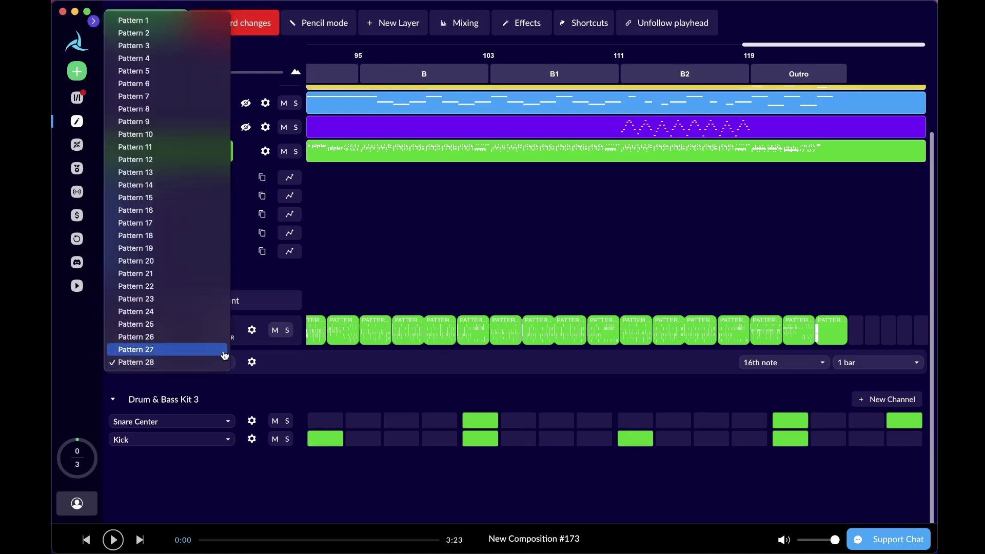
pyautogui.click(228, 353)
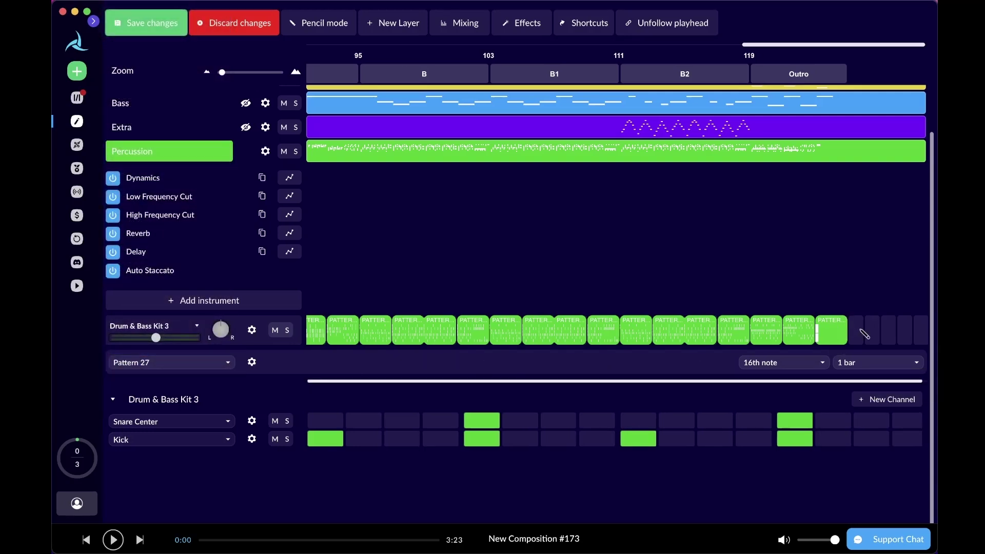
# Draw five Pattern 27 clips into the empty slots past the Outro
pyautogui.click(865, 335)
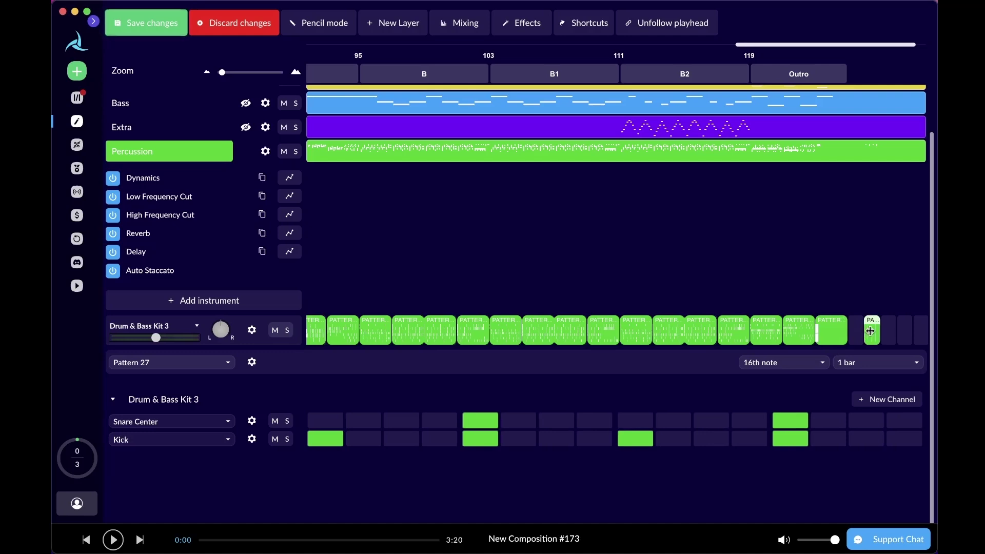
pyautogui.click(859, 336)
pyautogui.click(893, 339)
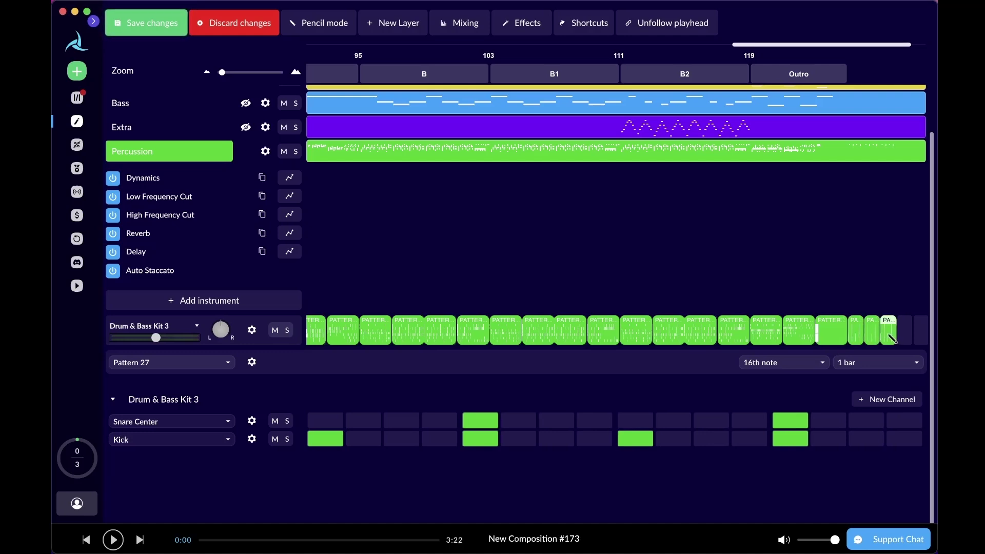
pyautogui.click(907, 341)
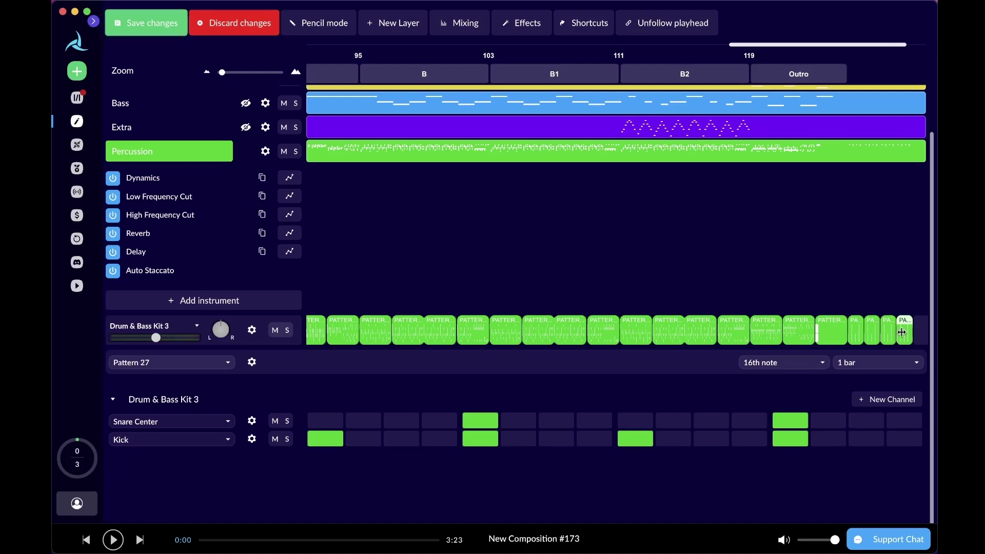
pyautogui.click(905, 333)
pyautogui.click(906, 333)
pyautogui.click(921, 328)
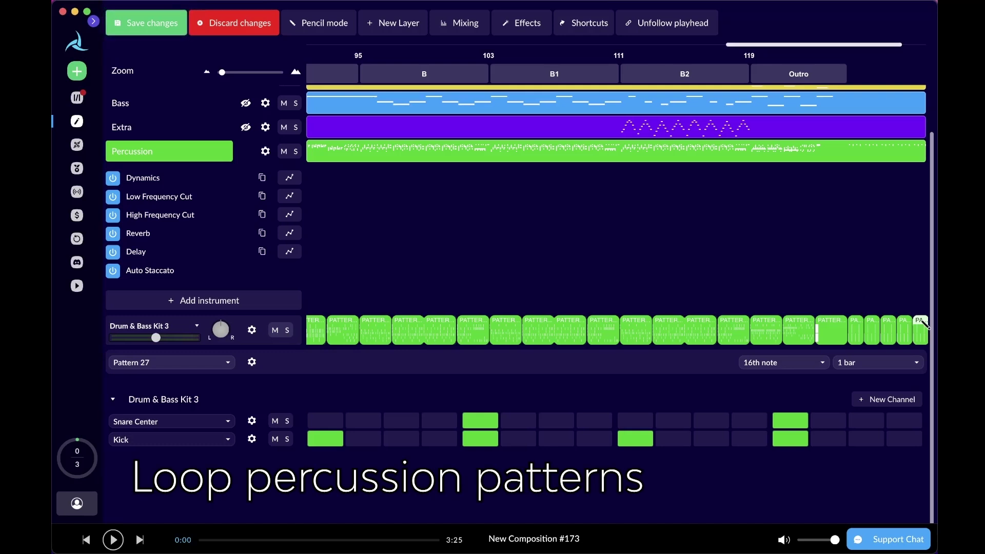
# Delete the four extra end clips and drag the Pattern 27 clip's loop to repeat four times
pyautogui.click(921, 328)
pyautogui.click(905, 331)
pyautogui.click(890, 331)
pyautogui.click(873, 330)
pyautogui.scroll(5, 875, 330)
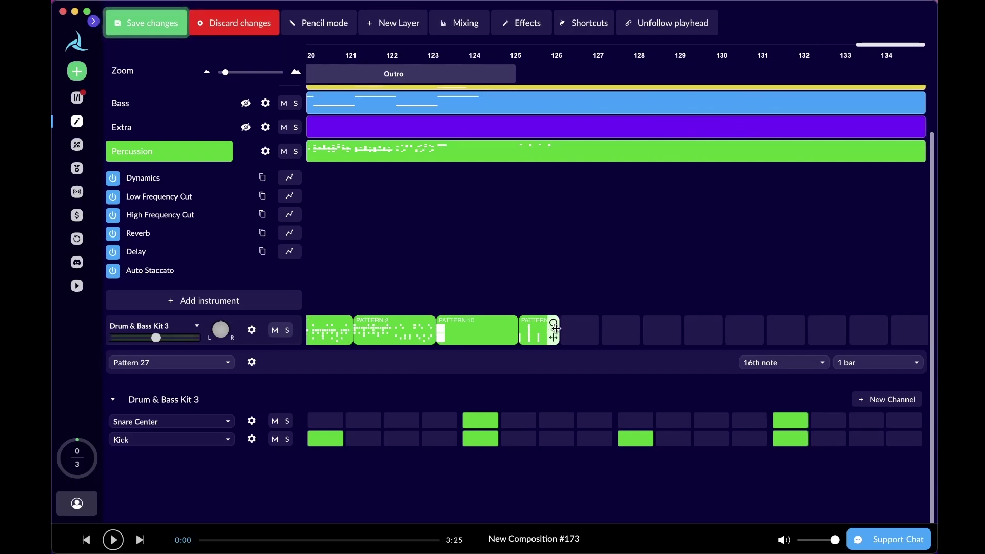
pyautogui.moveTo(554, 324); pyautogui.dragTo(848, 337)
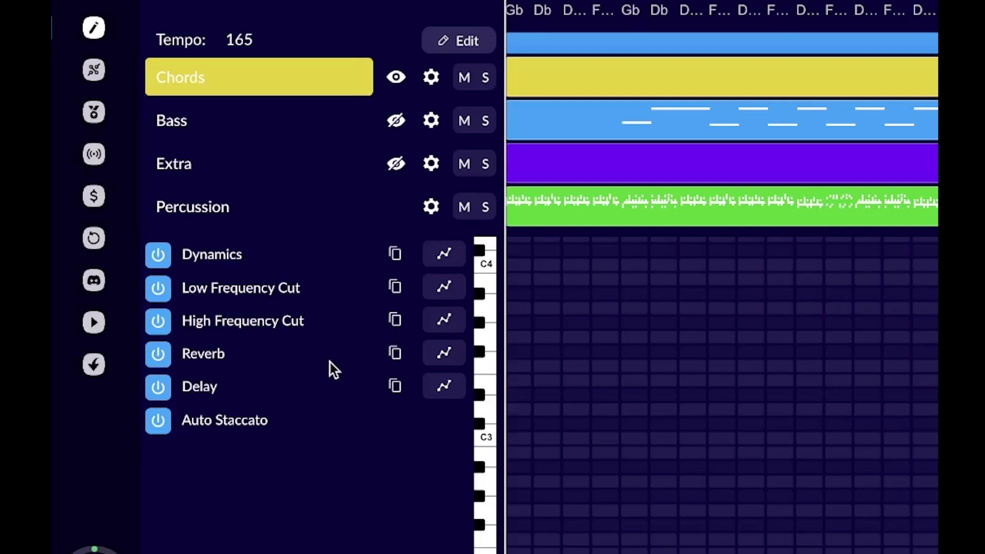
# Turn on Auto Staccato and show the Chords track's Dynamics automation curve
pyautogui.moveTo(266, 423)
pyautogui.click(158, 422)
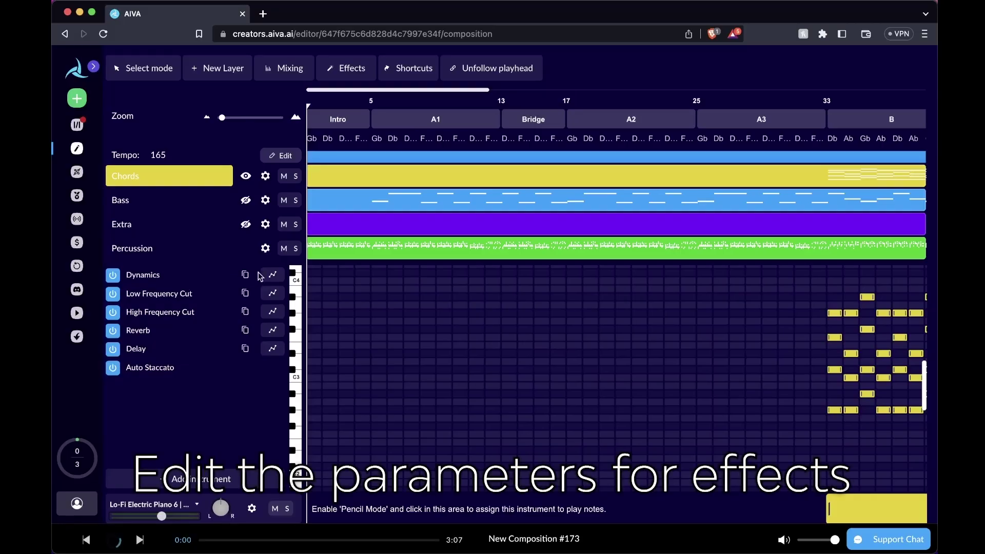
pyautogui.click(273, 275)
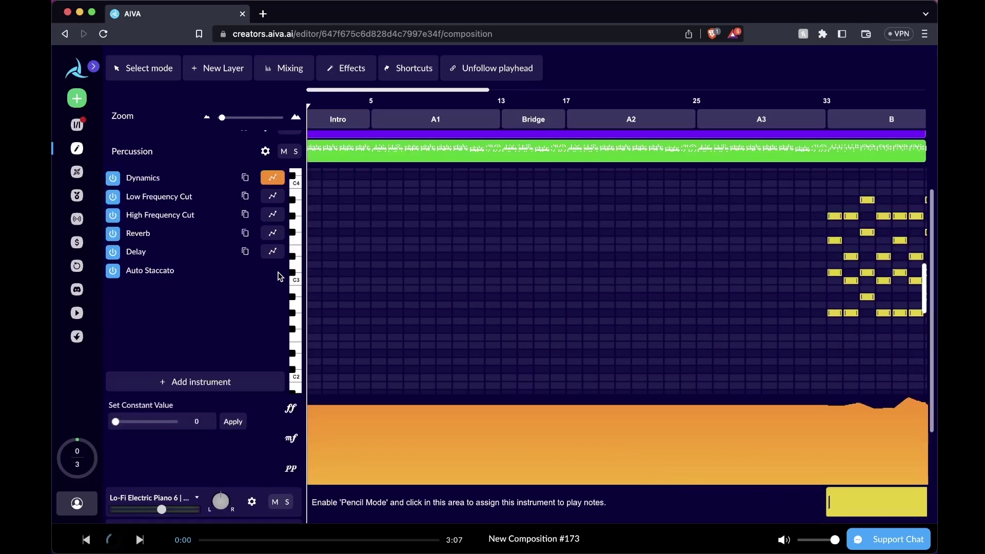
pyautogui.hscroll(10, 481, 428)
pyautogui.scroll(1, 481, 427)
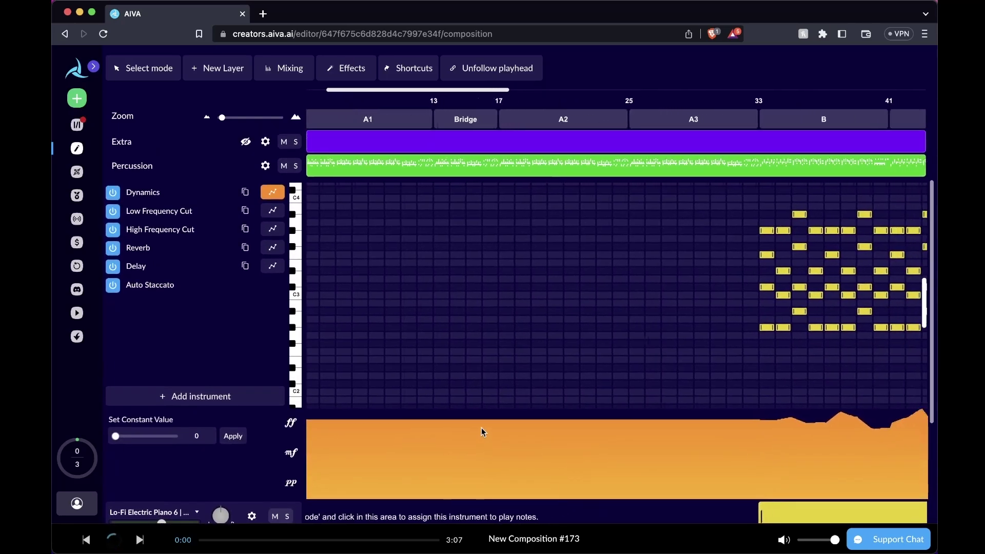
# Set the constant dynamics value to 96 and apply it to the curve
pyautogui.scroll(-1, 482, 428)
pyautogui.hscroll(2, 481, 427)
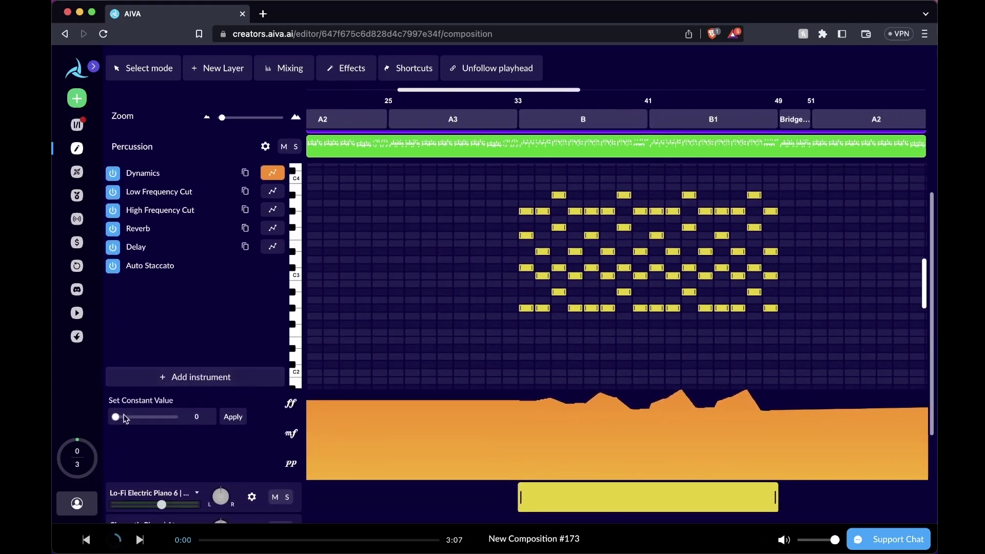
pyautogui.moveTo(116, 416); pyautogui.dragTo(161, 419)
pyautogui.click(236, 423)
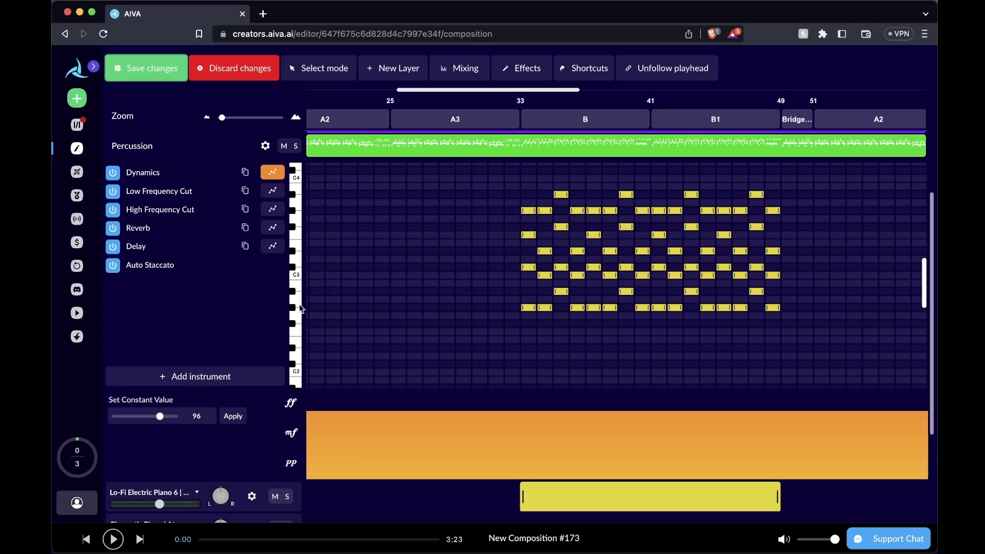
# Pencil dips and humps into the Percussion Dynamics curve across sections B and B1
pyautogui.click(323, 68)
pyautogui.moveTo(513, 415)
pyautogui.mouseDown()
pyautogui.moveTo(535, 435)
pyautogui.moveTo(557, 402)
pyautogui.moveTo(571, 400)
pyautogui.moveTo(606, 436)
pyautogui.moveTo(637, 399)
pyautogui.moveTo(667, 439)
pyautogui.moveTo(704, 399)
pyautogui.moveTo(737, 432)
pyautogui.moveTo(755, 427)
pyautogui.moveTo(767, 402)
pyautogui.moveTo(804, 431)
pyautogui.mouseUp()
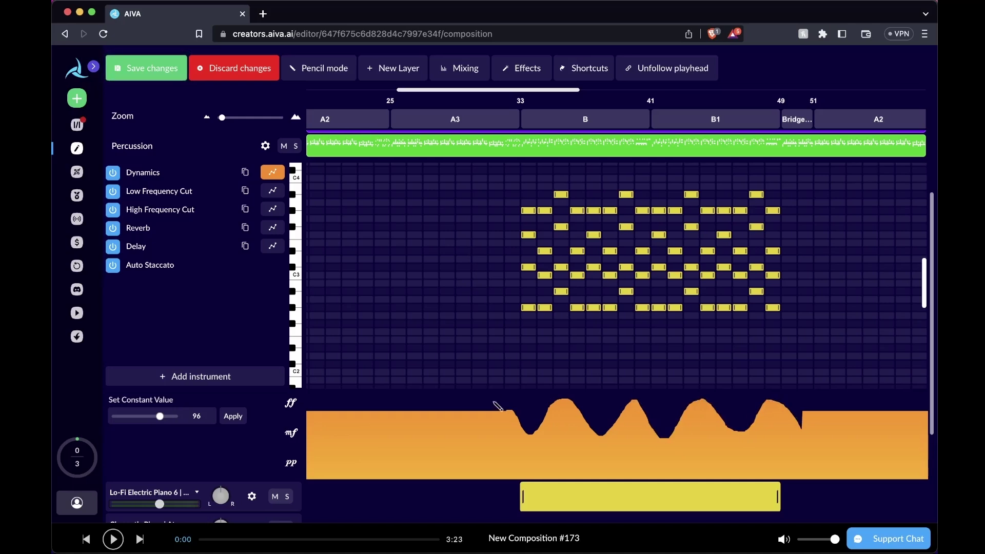
# Apply constant 96 to Percussion dynamics, then view Low/High Frequency Cut, Reverb and Delay lanes
pyautogui.click(238, 421)
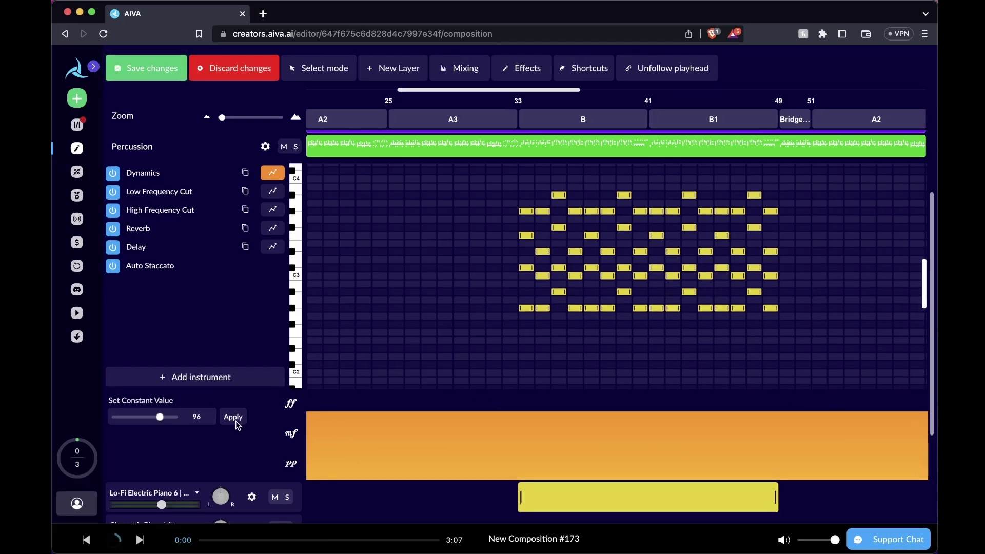
pyautogui.click(274, 192)
pyautogui.click(273, 215)
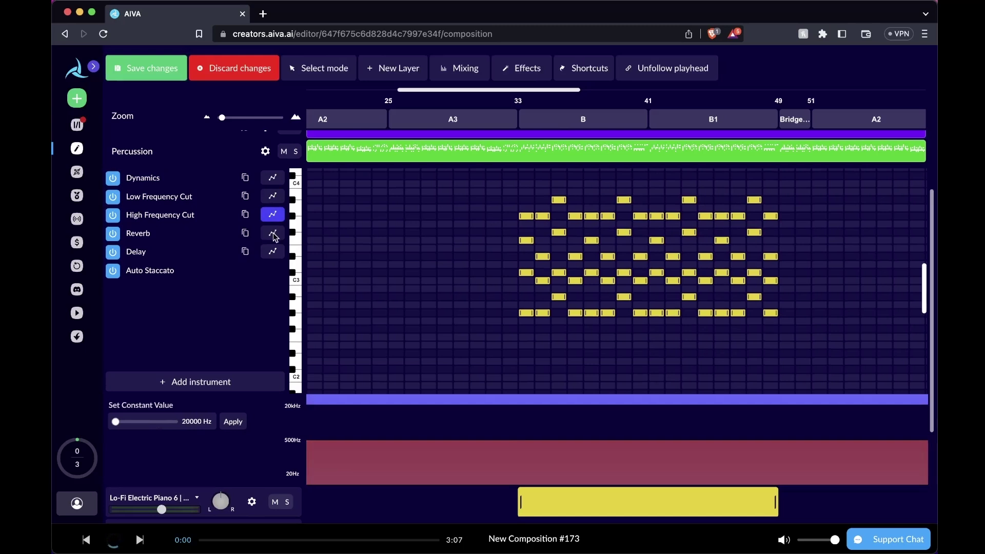
pyautogui.click(272, 233)
pyautogui.click(273, 252)
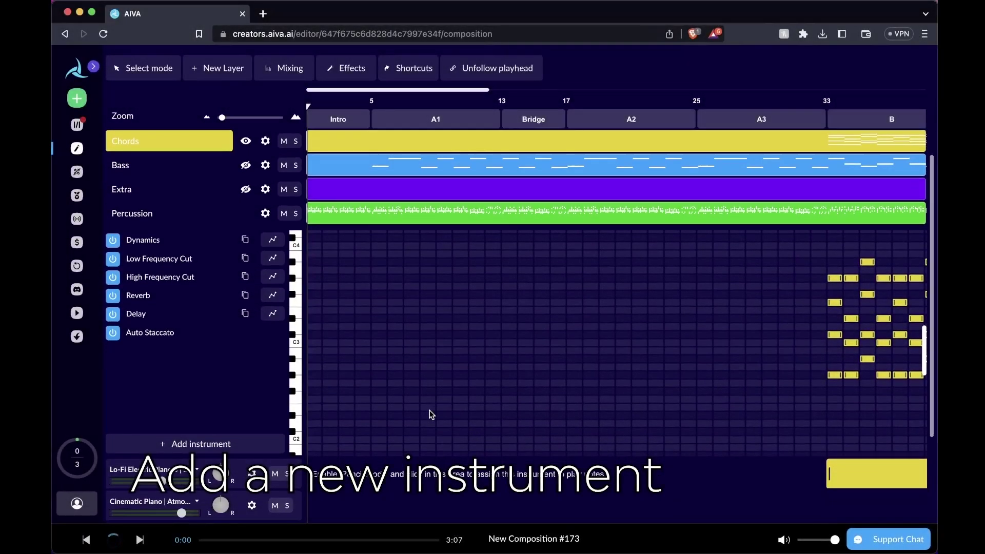
# Add Steinway D Piano | Sustain as a new instrument above Lo-Fi Electric Piano 6
pyautogui.scroll(-5, 431, 415)
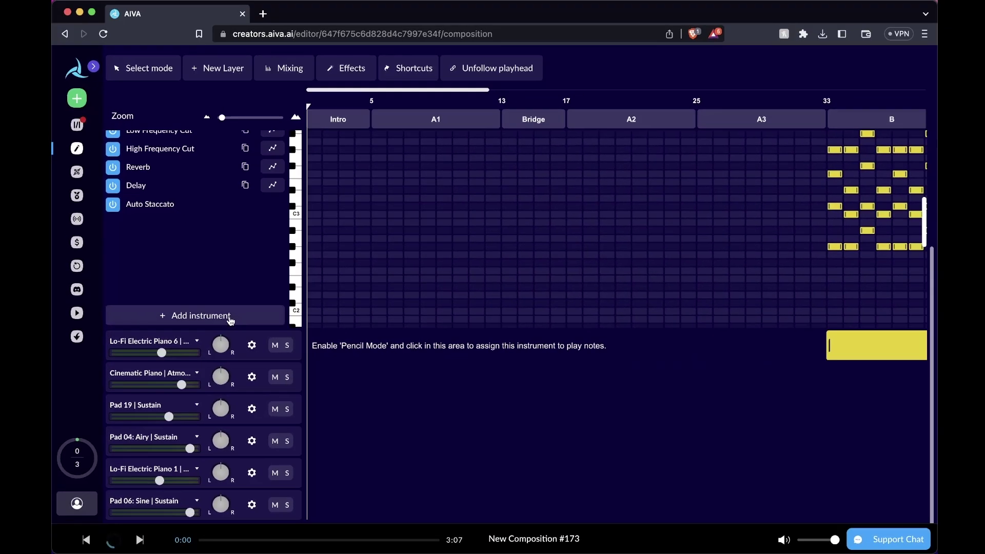
pyautogui.click(364, 267)
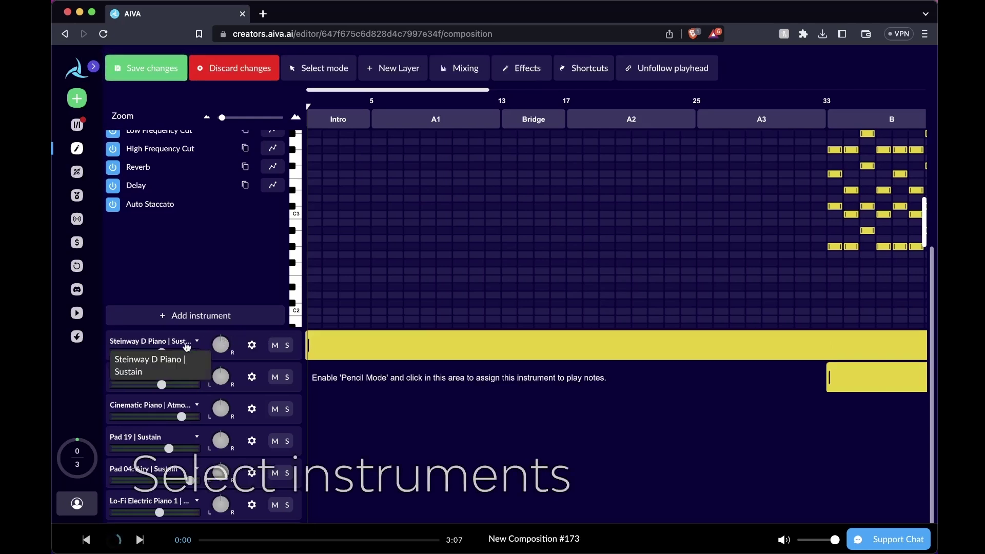
pyautogui.click(195, 343)
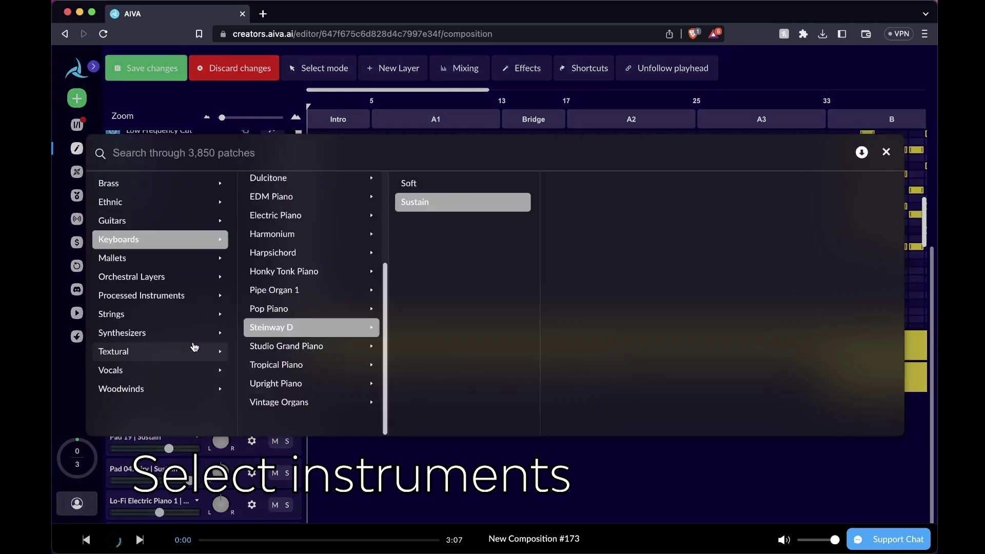
pyautogui.click(138, 301)
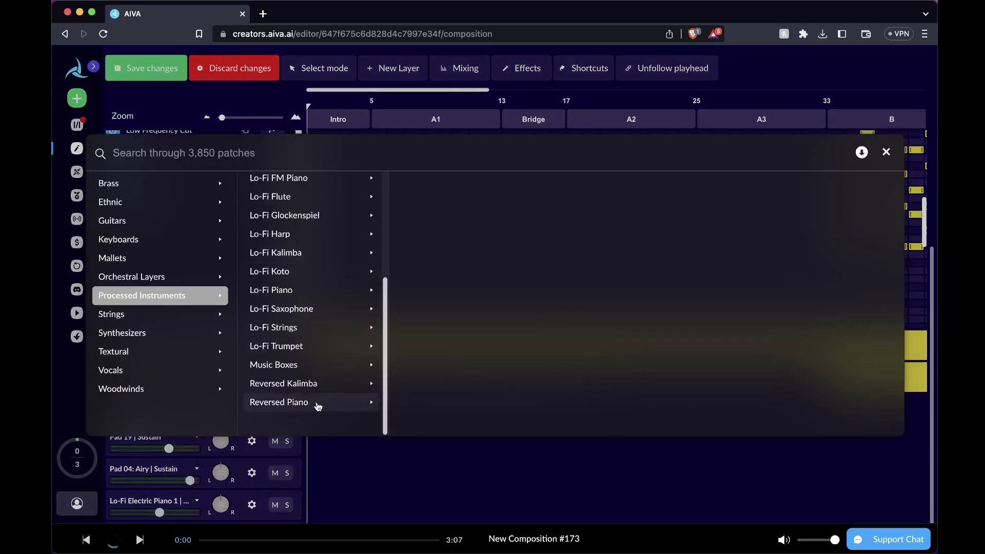
pyautogui.click(318, 405)
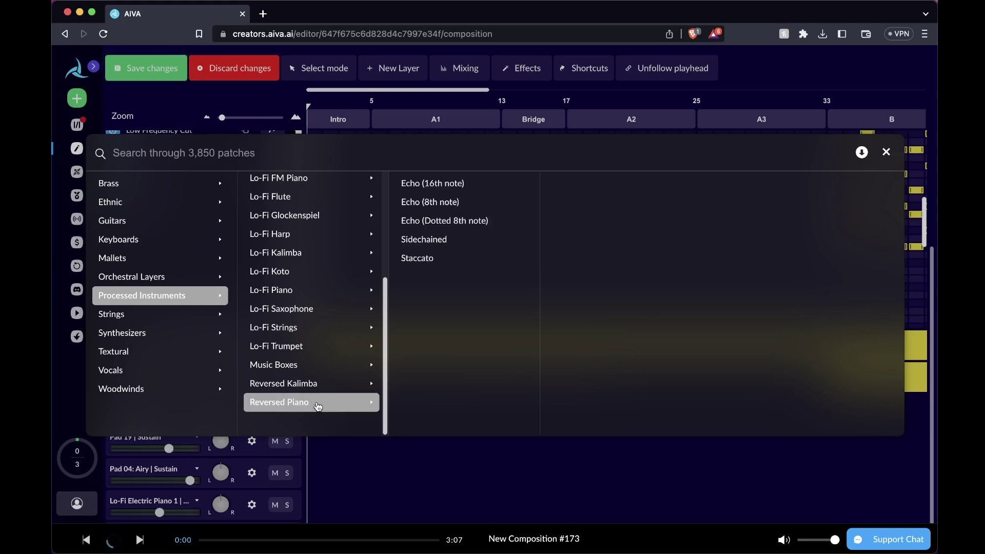
pyautogui.click(155, 241)
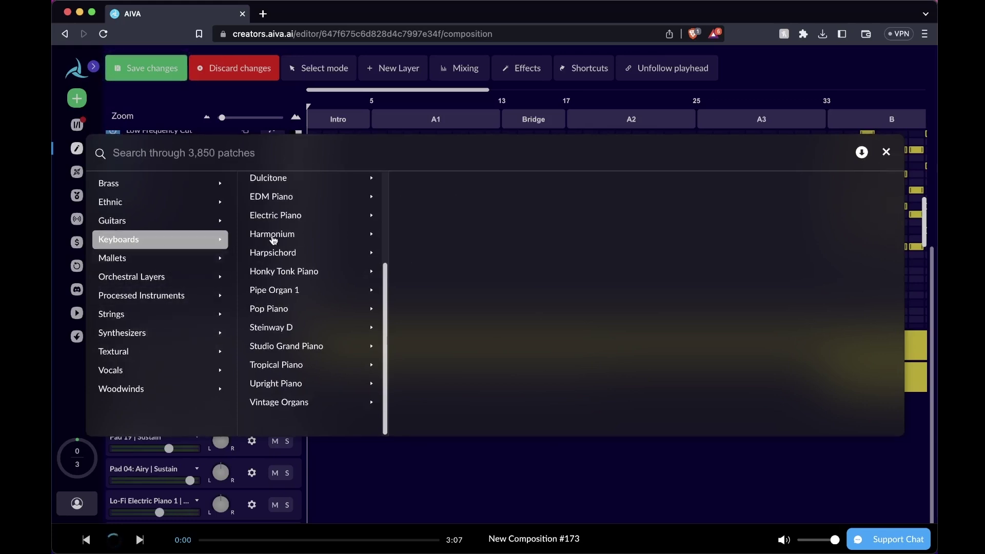
pyautogui.click(312, 331)
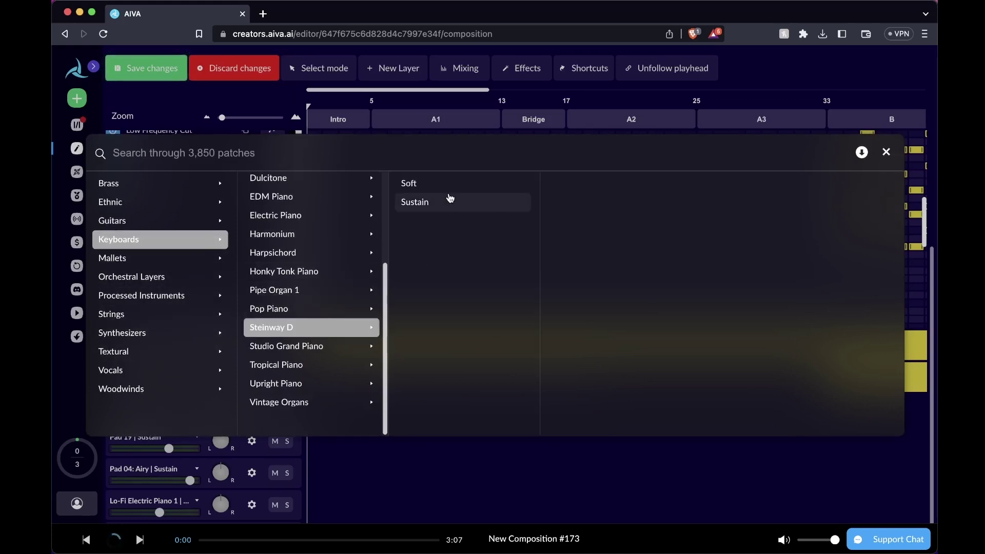
pyautogui.click(445, 203)
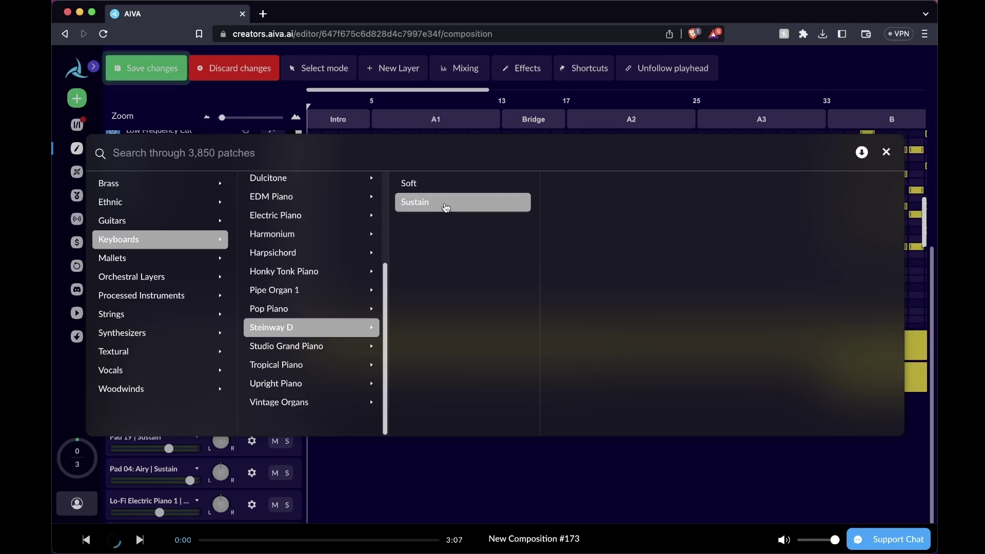
pyautogui.click(886, 152)
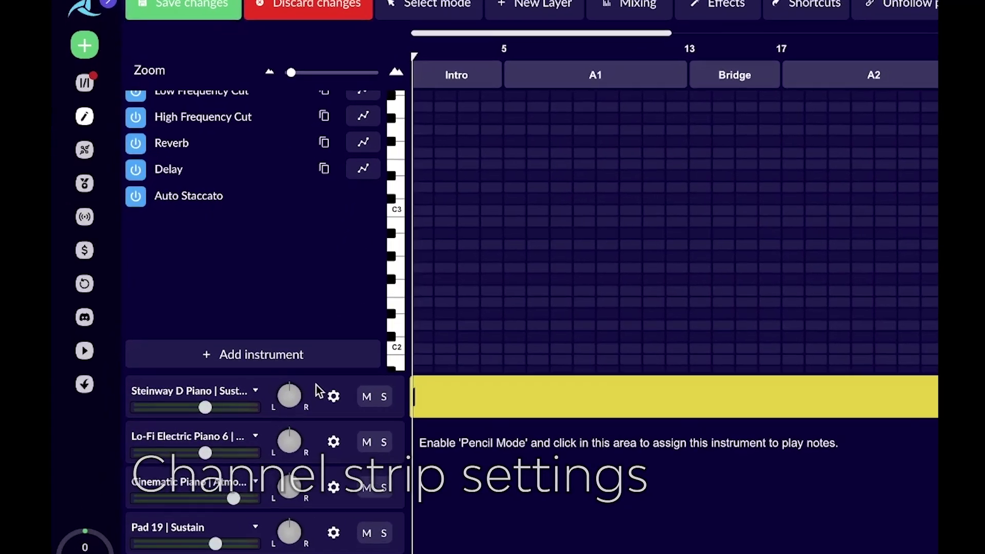
# Nudge the Steinway D Piano's volume up and pan it 25% left
pyautogui.moveTo(204, 407); pyautogui.dragTo(222, 425)
pyautogui.moveTo(309, 410)
pyautogui.mouseDown()
pyautogui.moveTo(308, 386)
pyautogui.moveTo(299, 424)
pyautogui.moveTo(308, 410)
pyautogui.mouseUp()
pyautogui.click(358, 412)
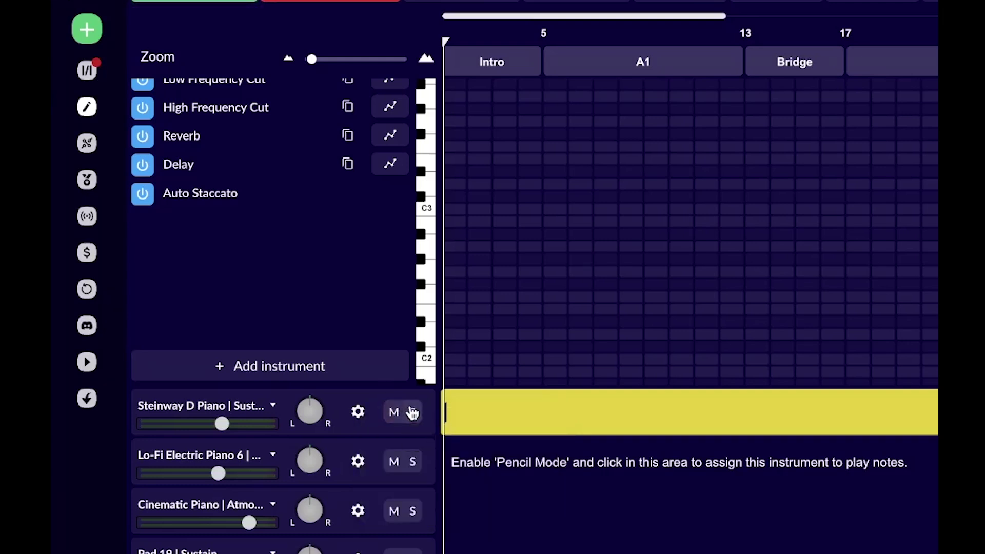
# Select the Steinway piano's instrument block and scroll the timeline right
pyautogui.click(467, 422)
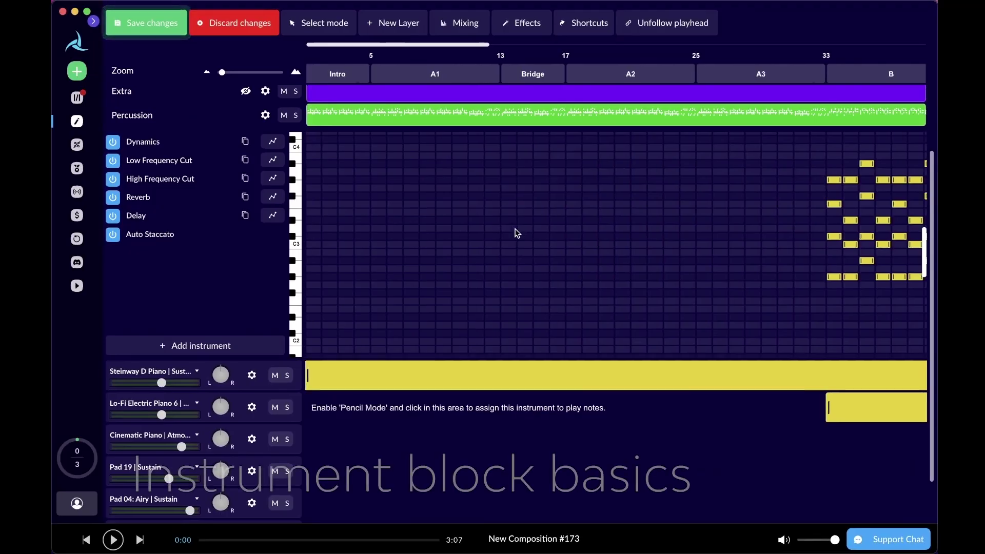
pyautogui.hscroll(10, 516, 233)
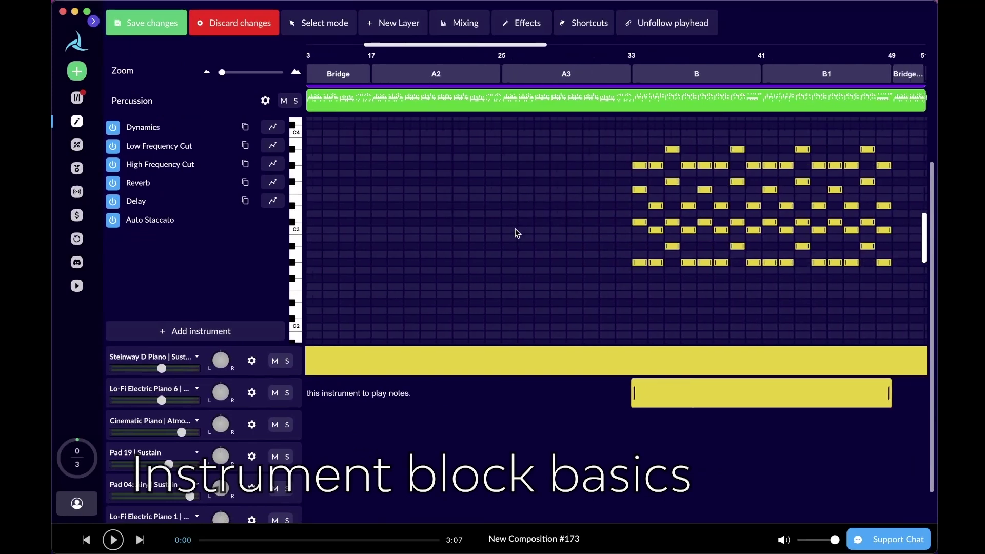
pyautogui.hscroll(10, 515, 234)
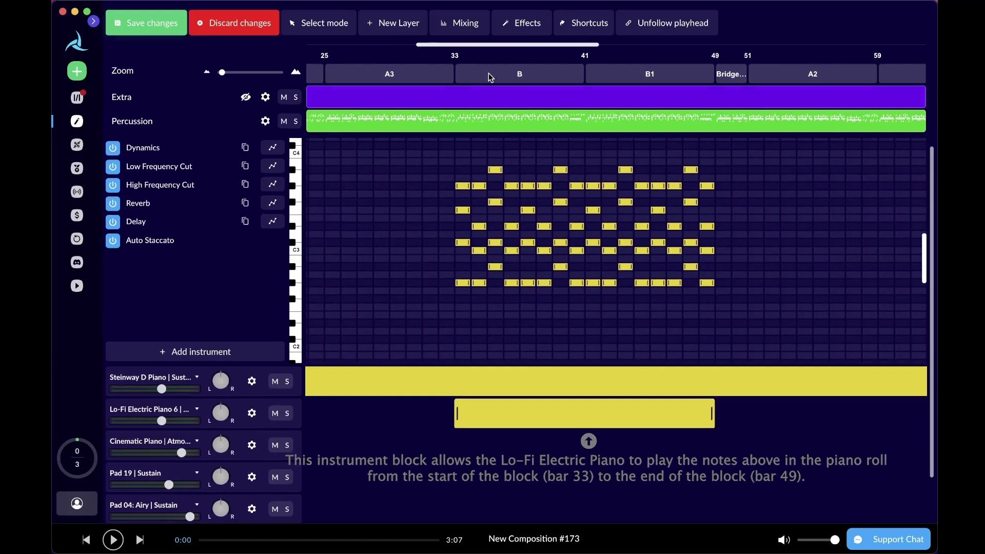
# Play the song from section B at bar 33 and stop at 0:52
pyautogui.click(488, 72)
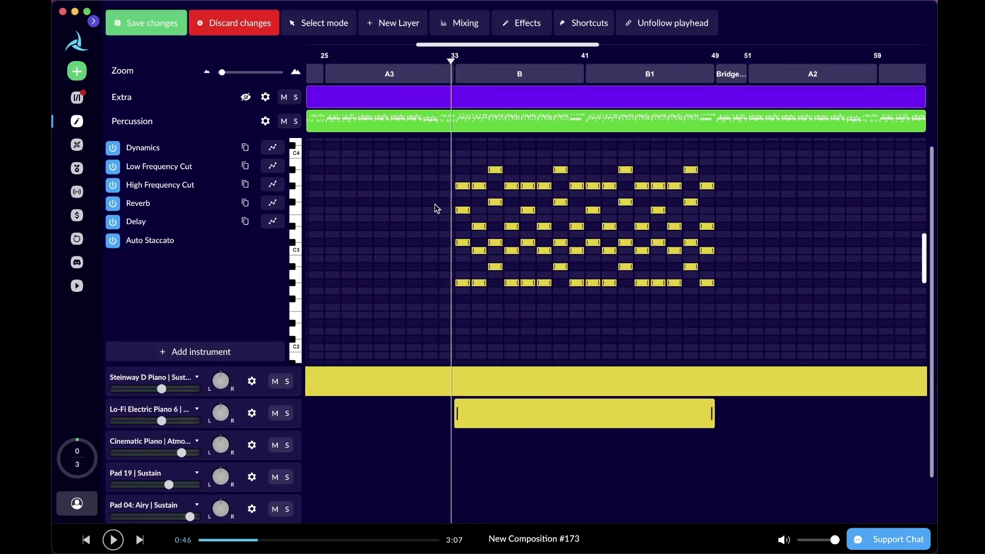
pyautogui.press('space')
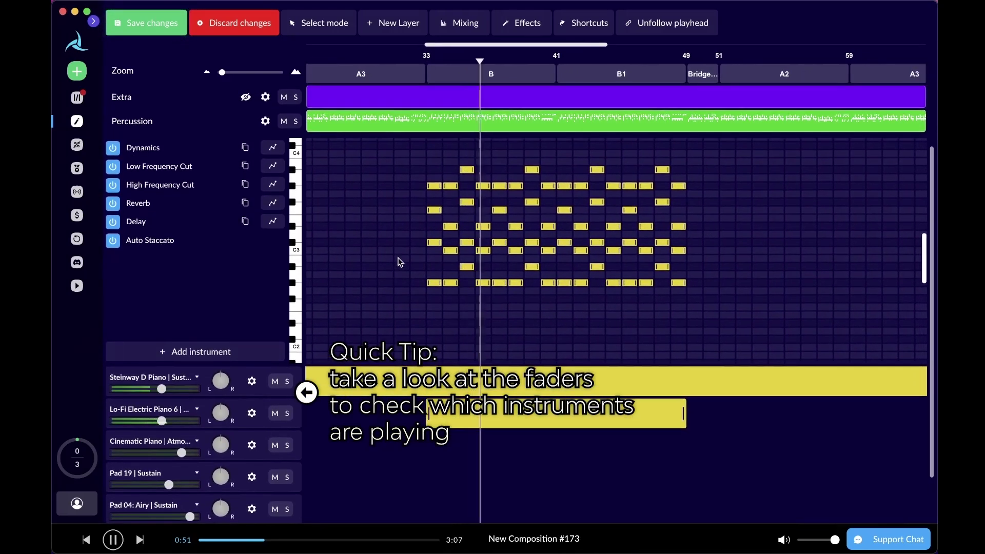
pyautogui.press('space')
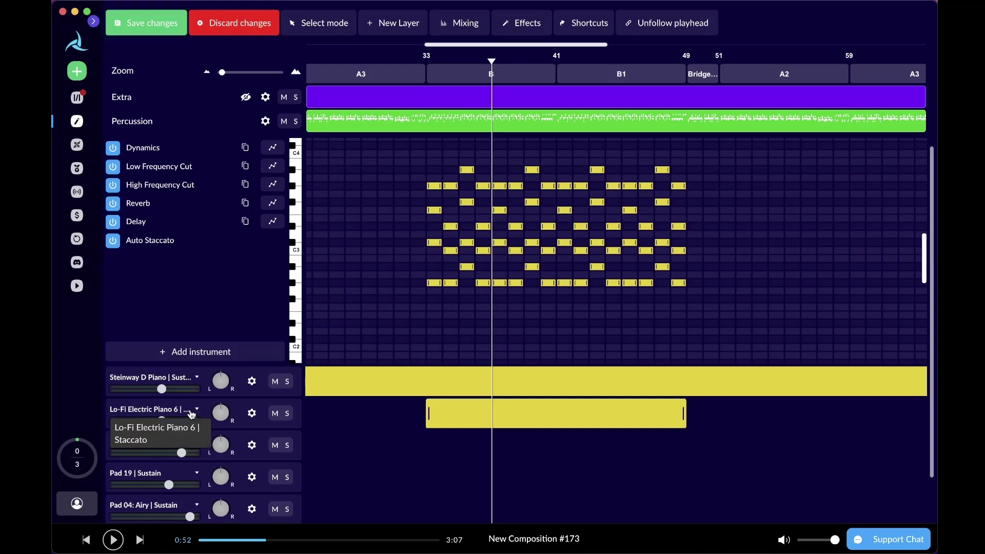
pyautogui.scroll(-3, 318, 404)
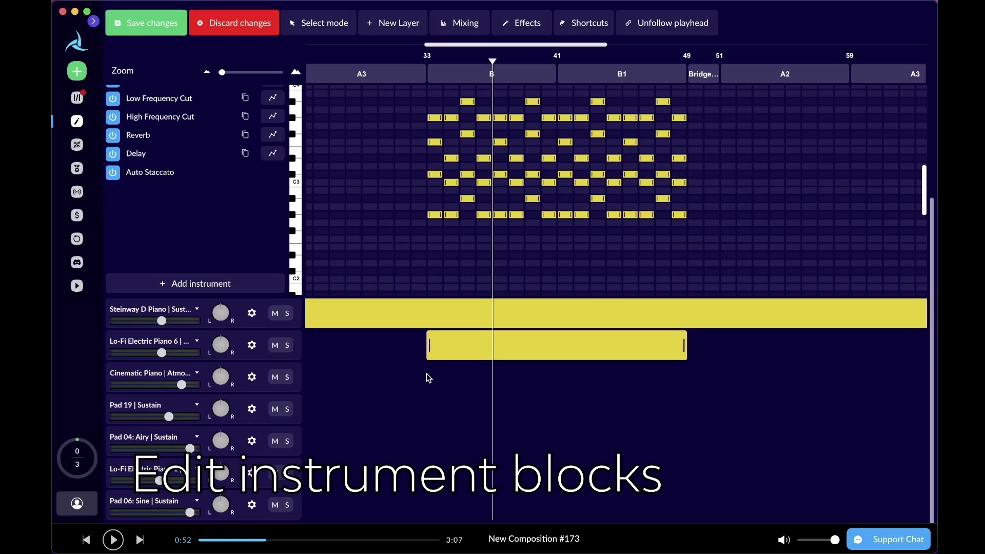
# Reposition the Lo-Fi Electric Piano 6 block and adjust its start and end points
pyautogui.click(332, 25)
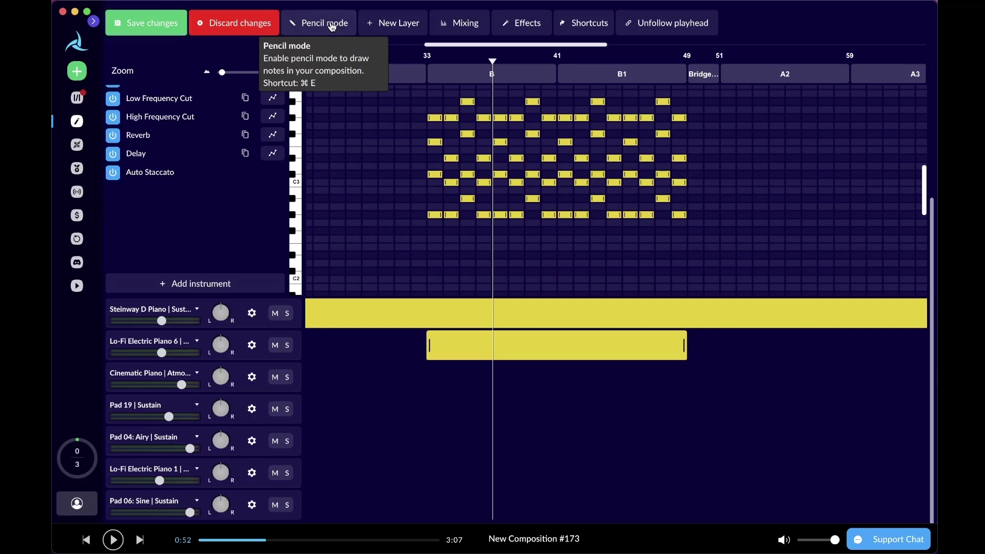
pyautogui.click(331, 24)
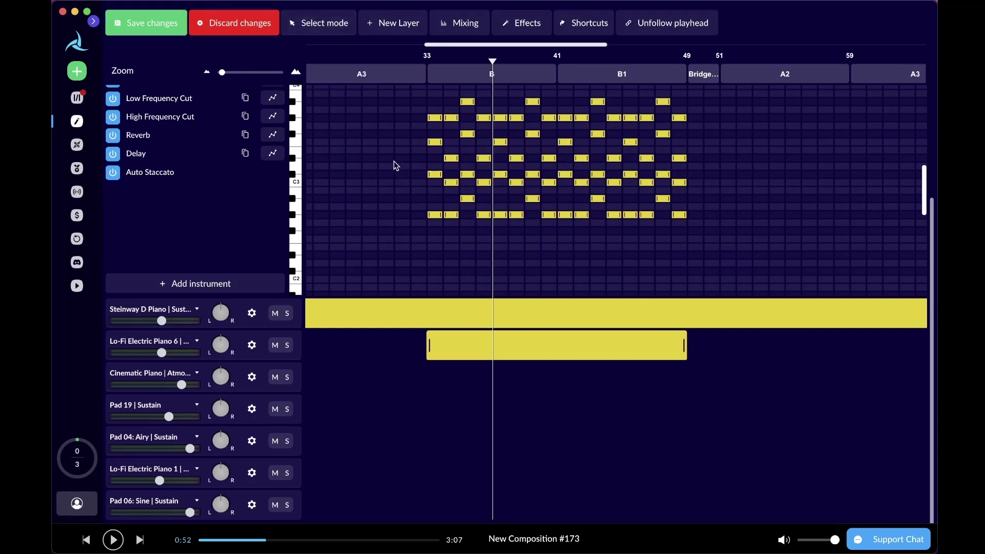
pyautogui.moveTo(555, 355)
pyautogui.mouseDown()
pyautogui.moveTo(462, 346)
pyautogui.moveTo(633, 334)
pyautogui.moveTo(566, 343)
pyautogui.mouseUp()
pyautogui.moveTo(685, 342)
pyautogui.mouseDown()
pyautogui.moveTo(550, 349)
pyautogui.moveTo(692, 354)
pyautogui.mouseUp()
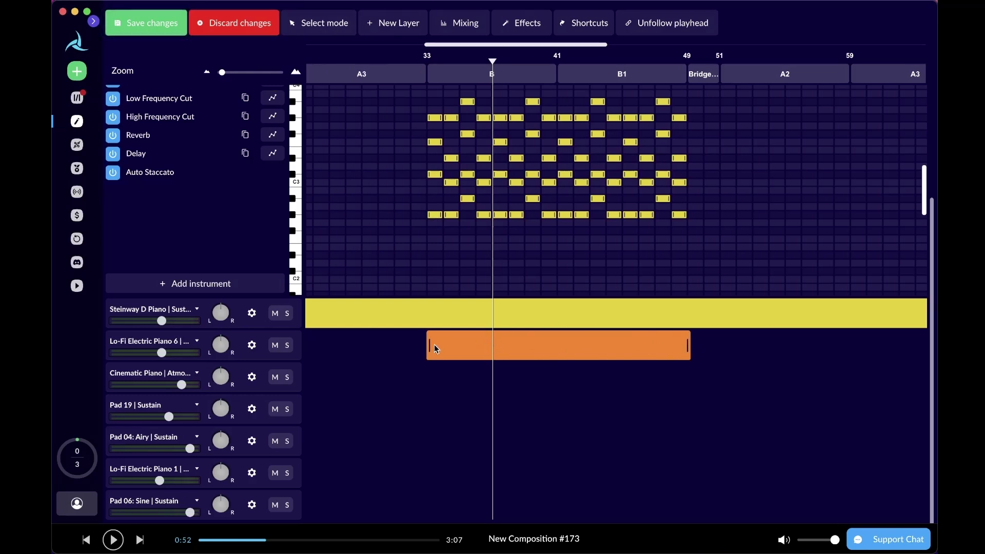
pyautogui.moveTo(431, 346)
pyautogui.mouseDown()
pyautogui.moveTo(497, 344)
pyautogui.moveTo(426, 343)
pyautogui.mouseUp()
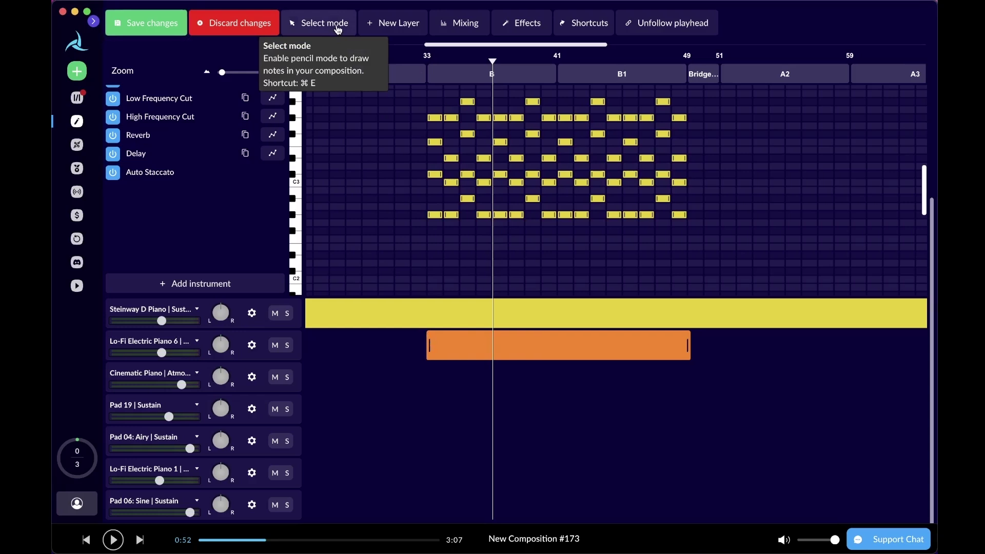
# Draw Cinematic Piano and Pad 19 blocks from bar 33 to 49, starting Pad 19 slightly earlier
pyautogui.click(338, 28)
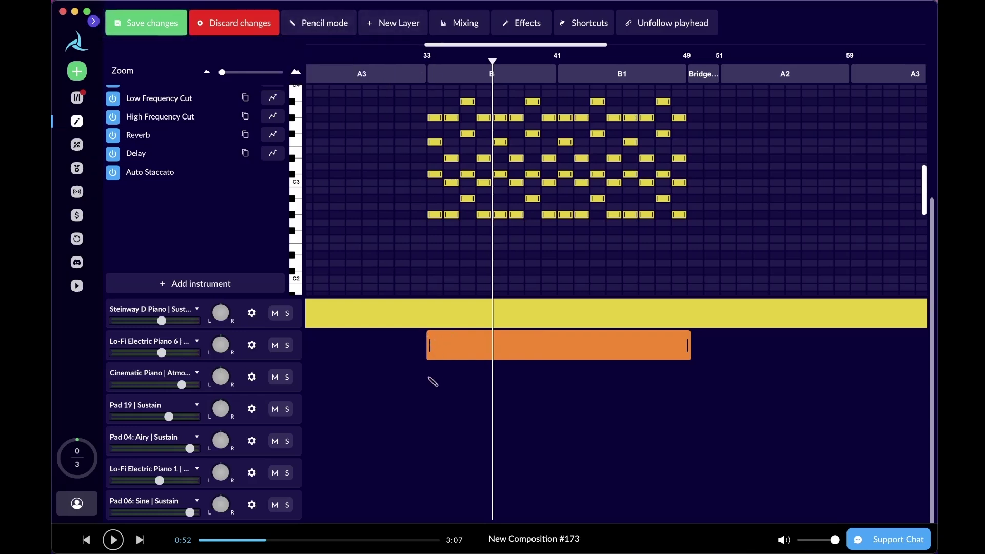
pyautogui.moveTo(434, 378); pyautogui.dragTo(693, 370)
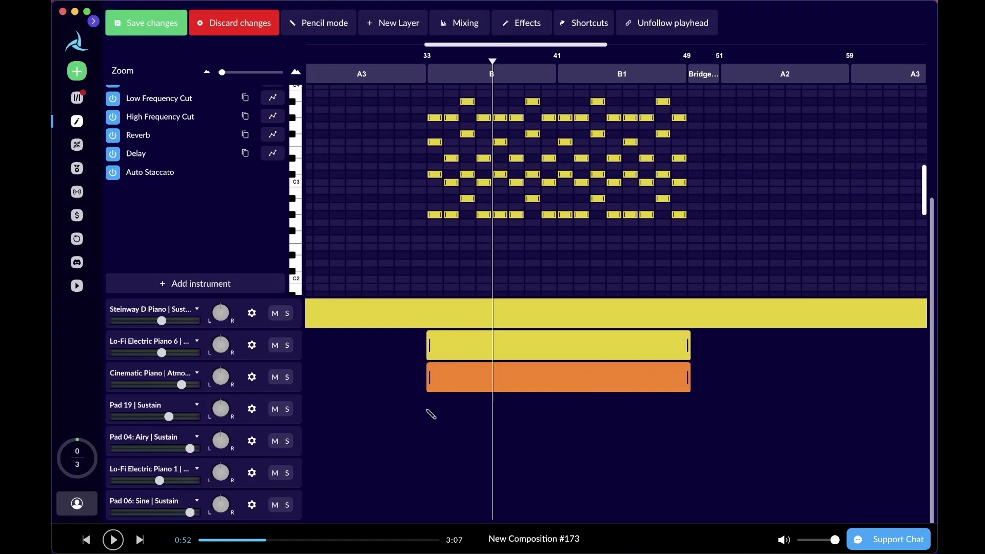
pyautogui.moveTo(429, 410); pyautogui.dragTo(694, 408)
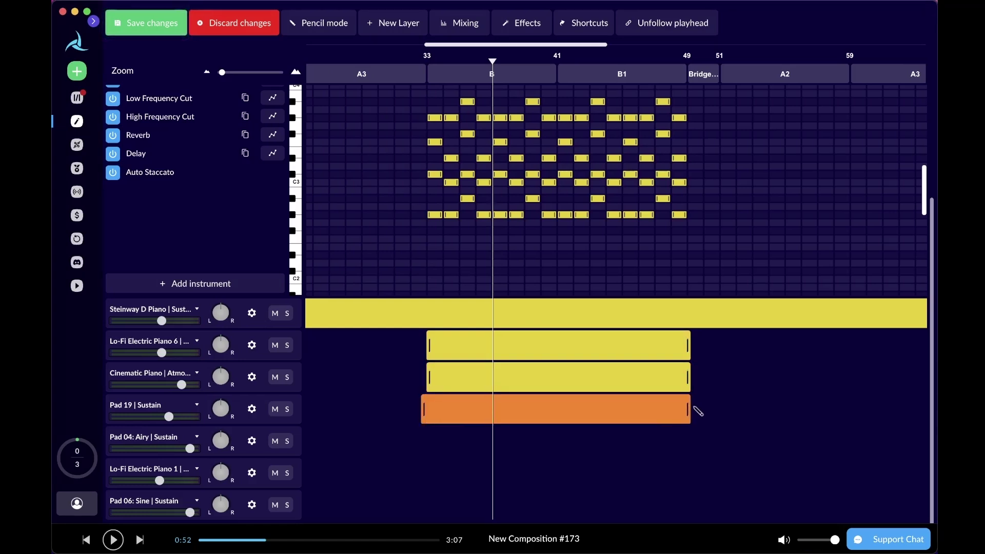
pyautogui.moveTo(421, 408)
pyautogui.mouseDown()
pyautogui.moveTo(600, 445)
pyautogui.moveTo(695, 448)
pyautogui.mouseUp()
# Play the passage back from bar 33, then stop
pyautogui.click(343, 29)
pyautogui.click(425, 61)
pyautogui.press('space')
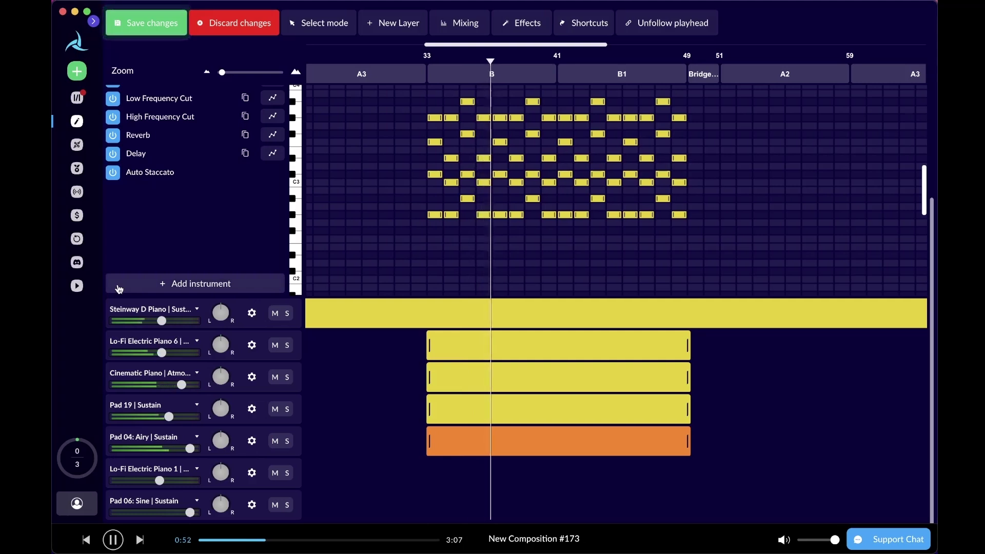
pyautogui.press('space')
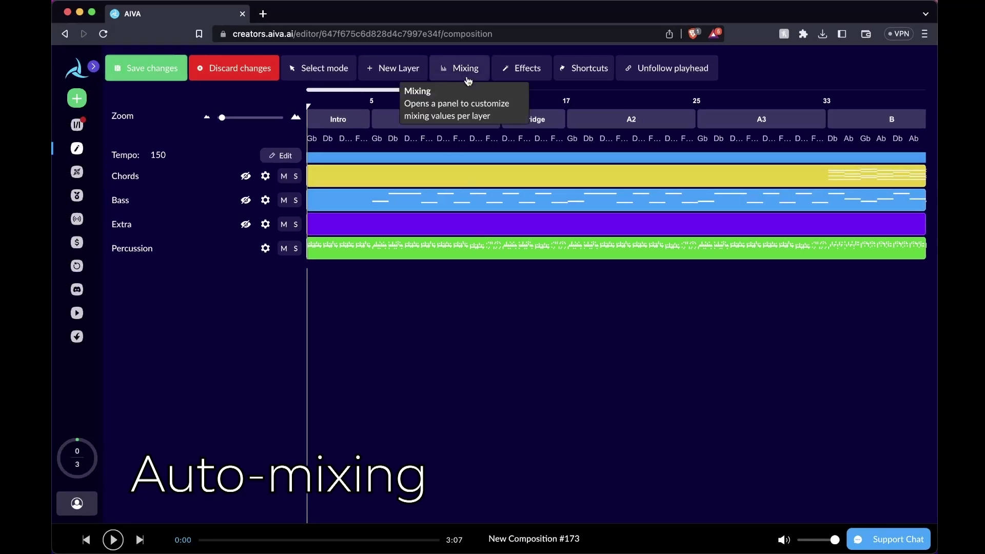
pyautogui.click(468, 80)
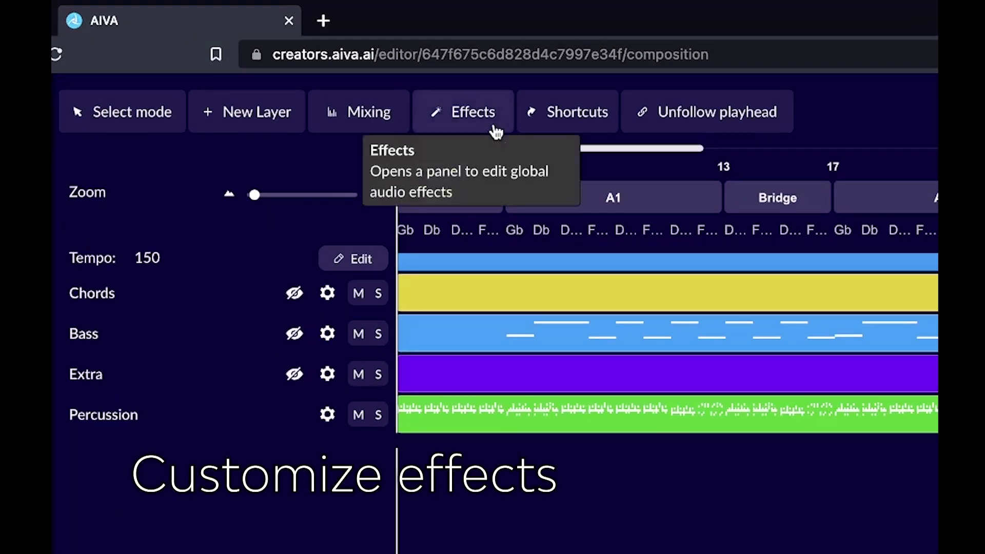
# Turn on Bass Boost and Vinyl Effects in the global Customize Effects dialog
pyautogui.click(496, 132)
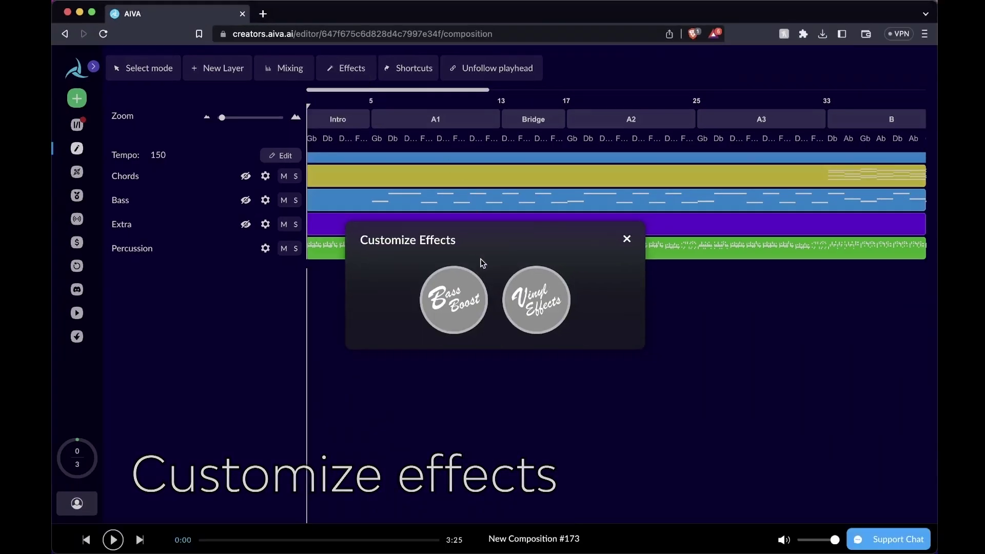
pyautogui.click(465, 311)
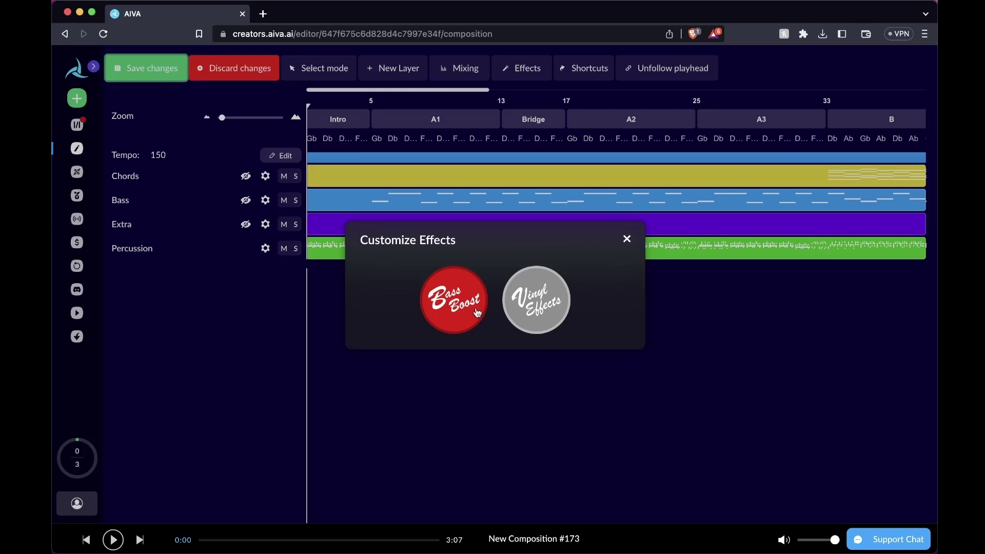
pyautogui.click(540, 320)
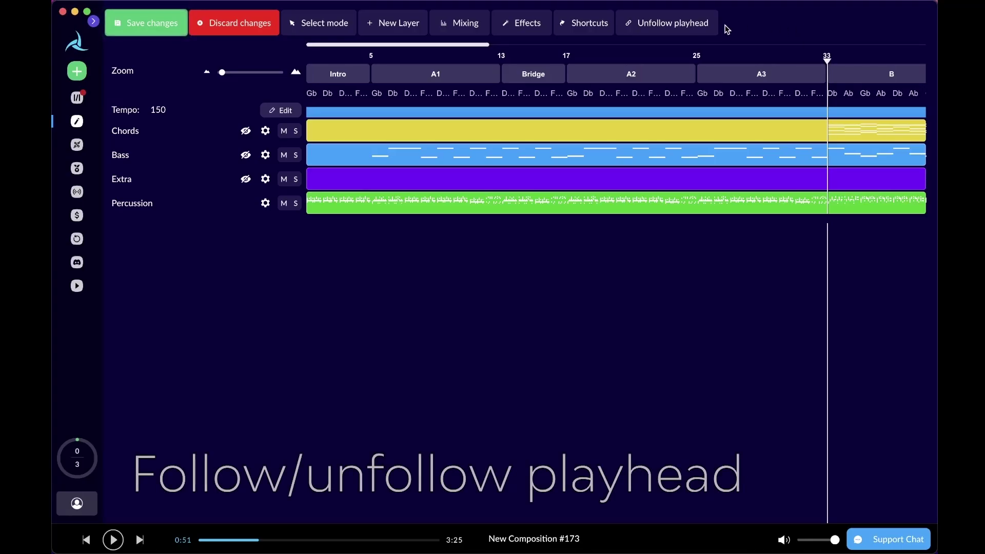
# Play the composition from bar 36 with the playhead followed, pausing near bar 41 at 1:04
pyautogui.click(708, 27)
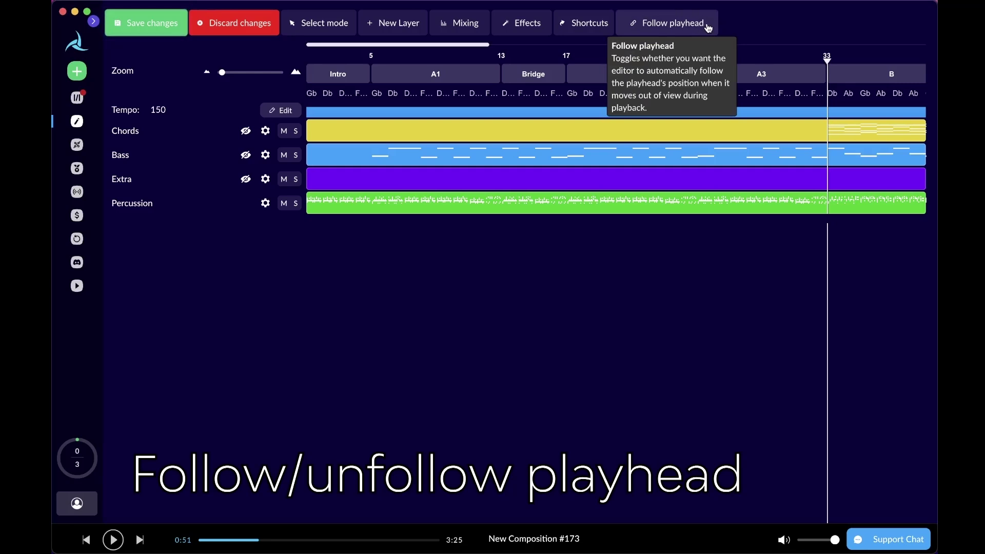
pyautogui.click(706, 27)
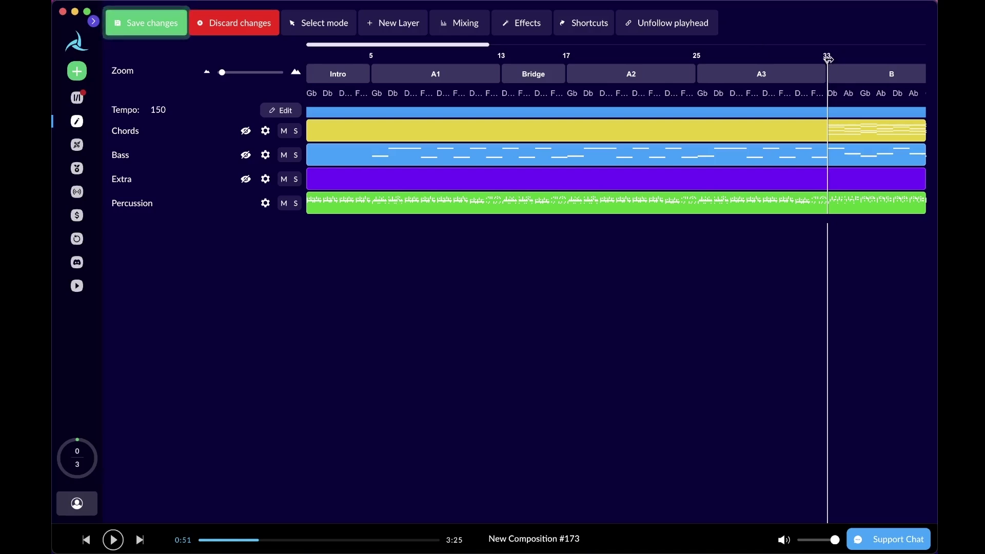
pyautogui.moveTo(828, 59); pyautogui.dragTo(876, 60)
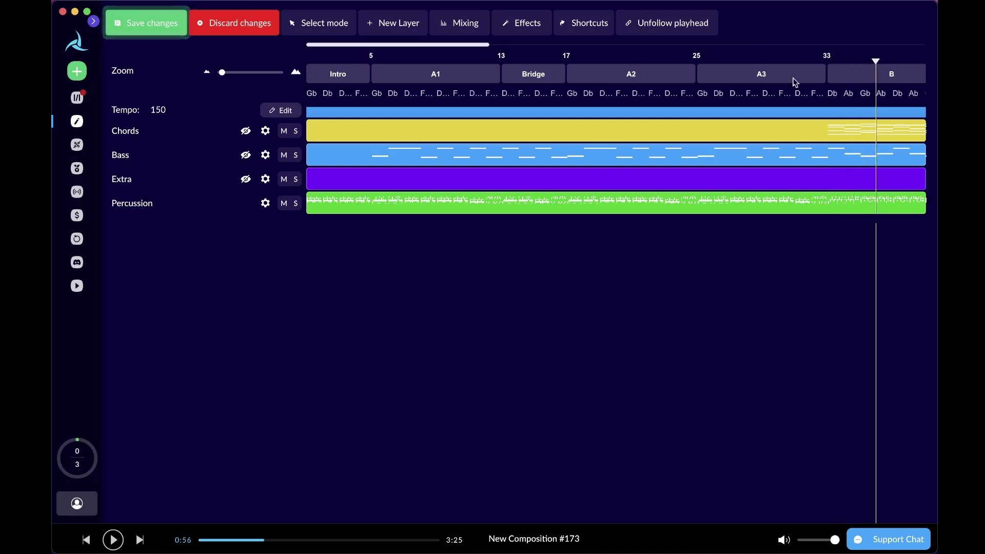
pyautogui.click(113, 540)
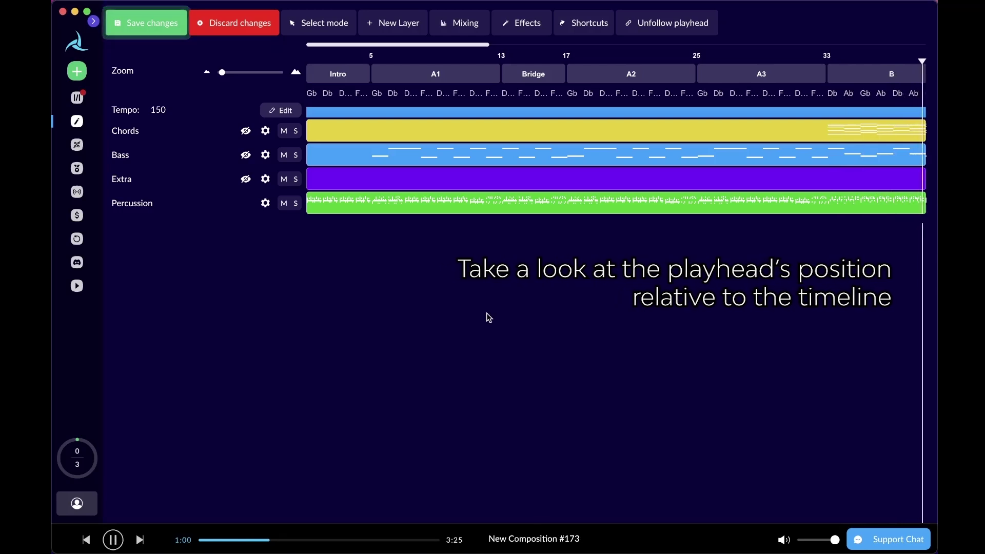
pyautogui.click(114, 539)
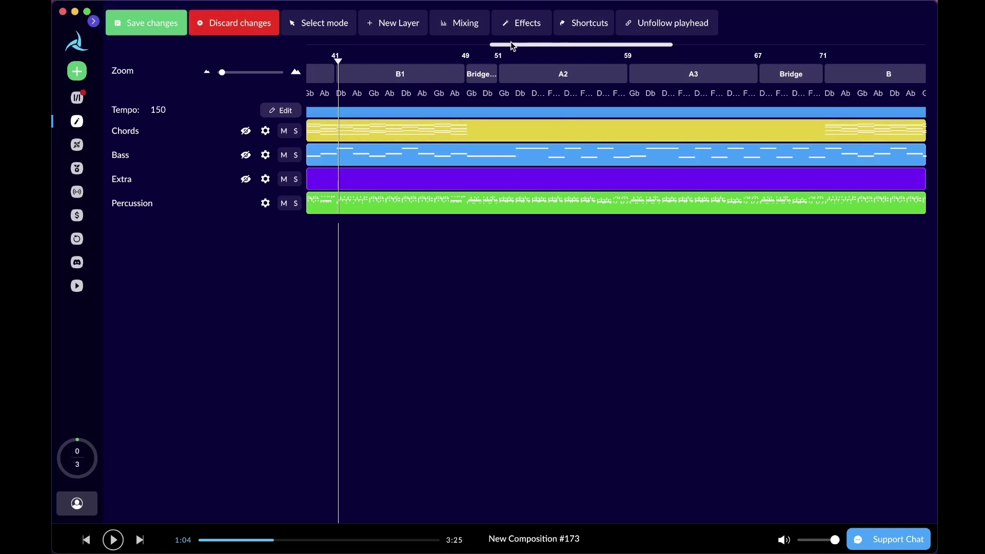
pyautogui.moveTo(510, 44); pyautogui.dragTo(436, 48)
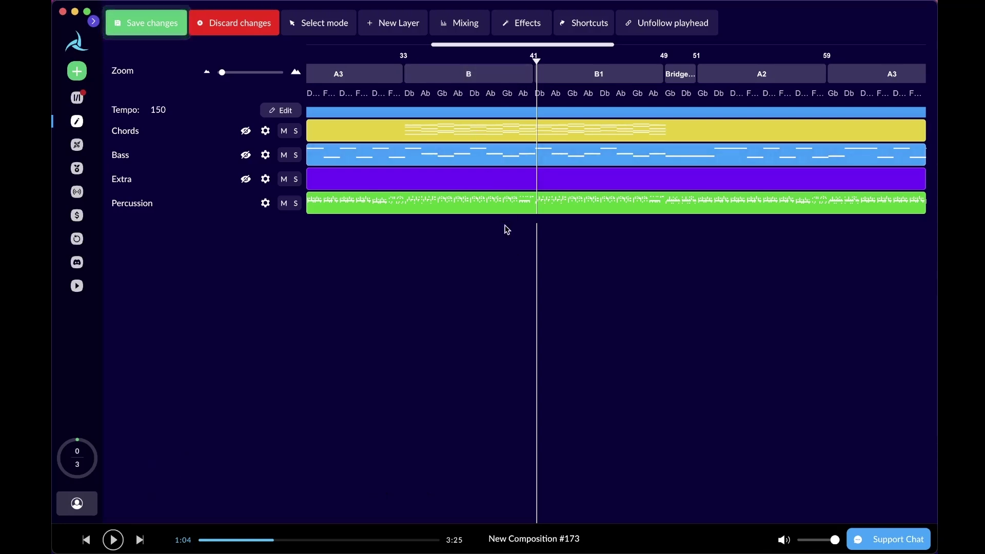
pyautogui.moveTo(508, 45); pyautogui.dragTo(290, 49)
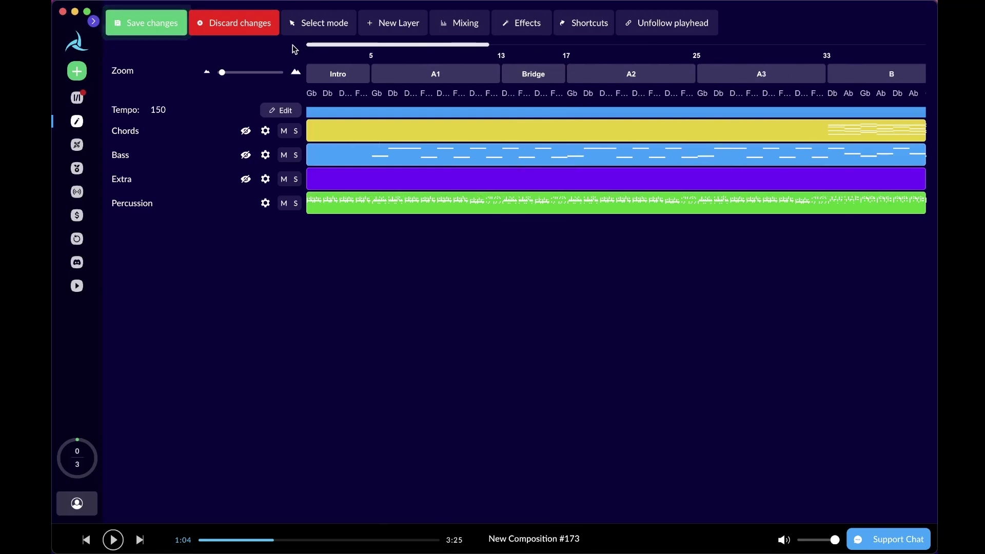
# Mark section A1 to regenerate from Section B via its section header menu
pyautogui.click(440, 77)
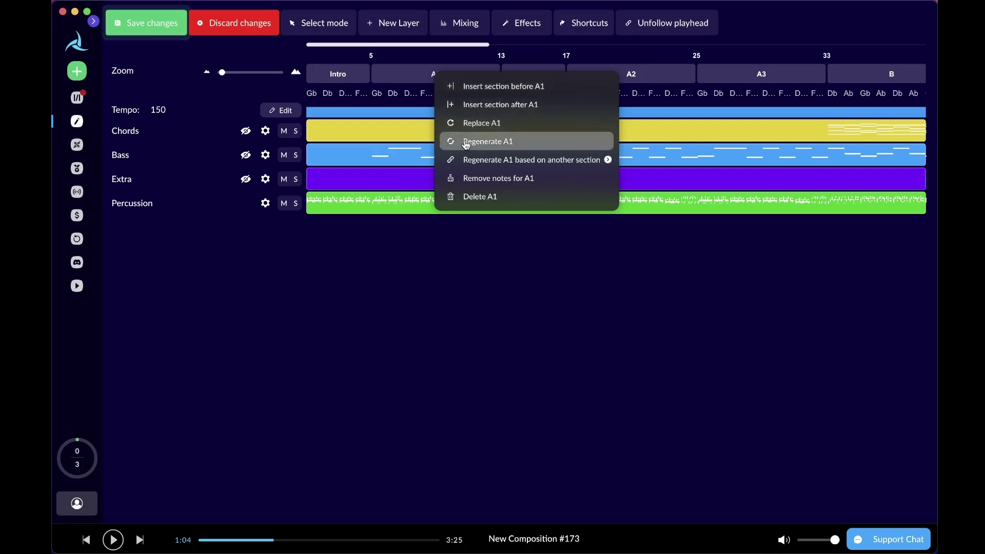
pyautogui.moveTo(469, 161)
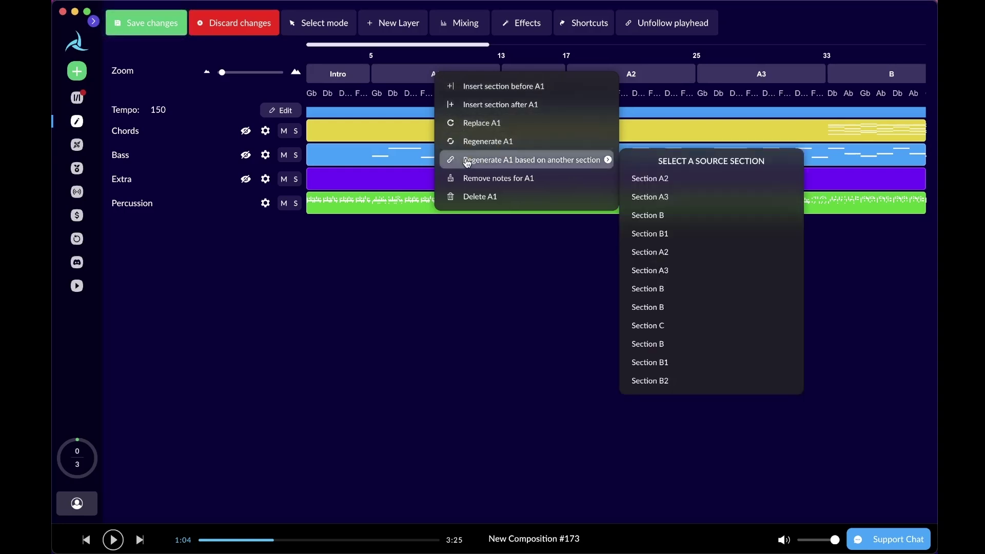
pyautogui.click(652, 218)
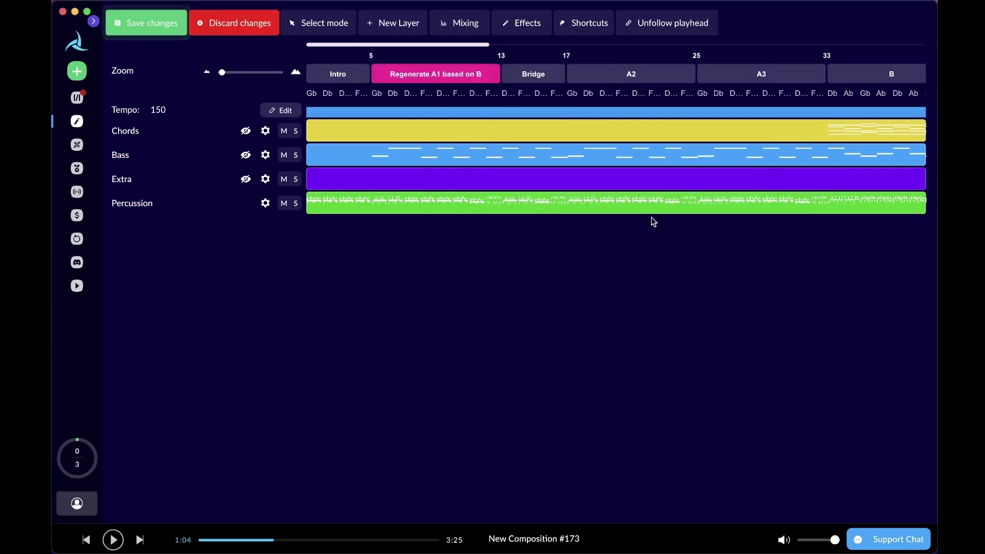
# Save the pending changes using the Mix & Normalise (recommended) mixing option
pyautogui.click(159, 29)
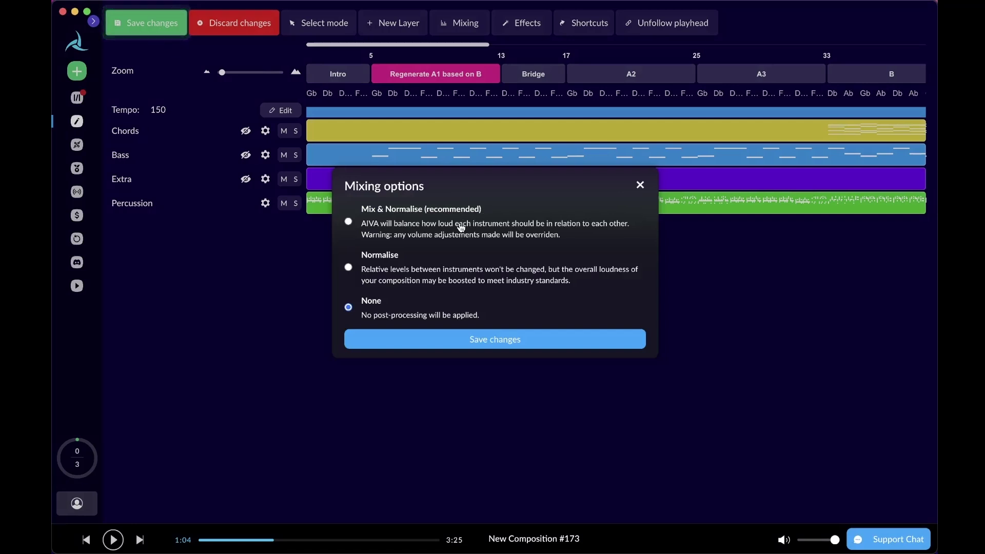
pyautogui.click(461, 228)
pyautogui.click(510, 339)
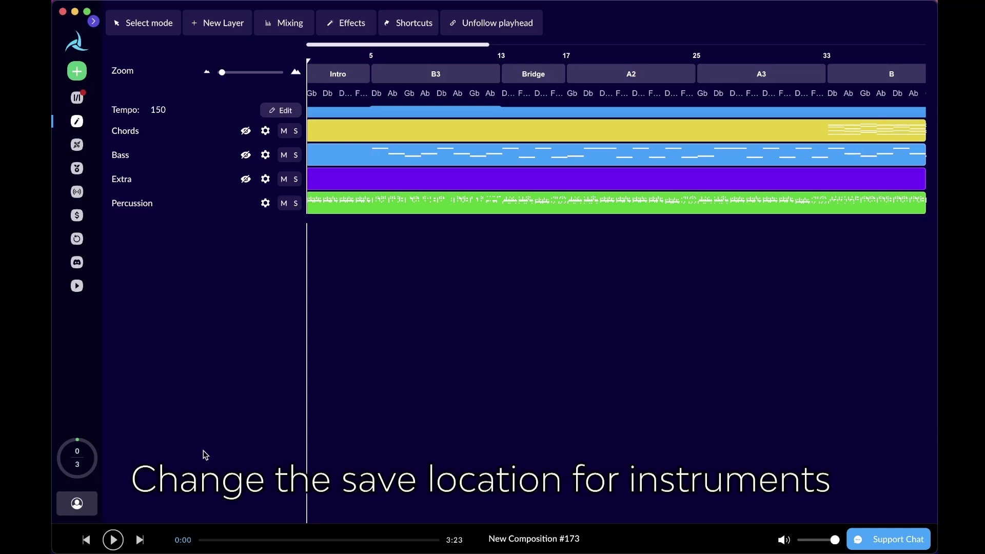
# Check the Instrument directory under Audio settings in Settings, then close the dialog
pyautogui.click(95, 513)
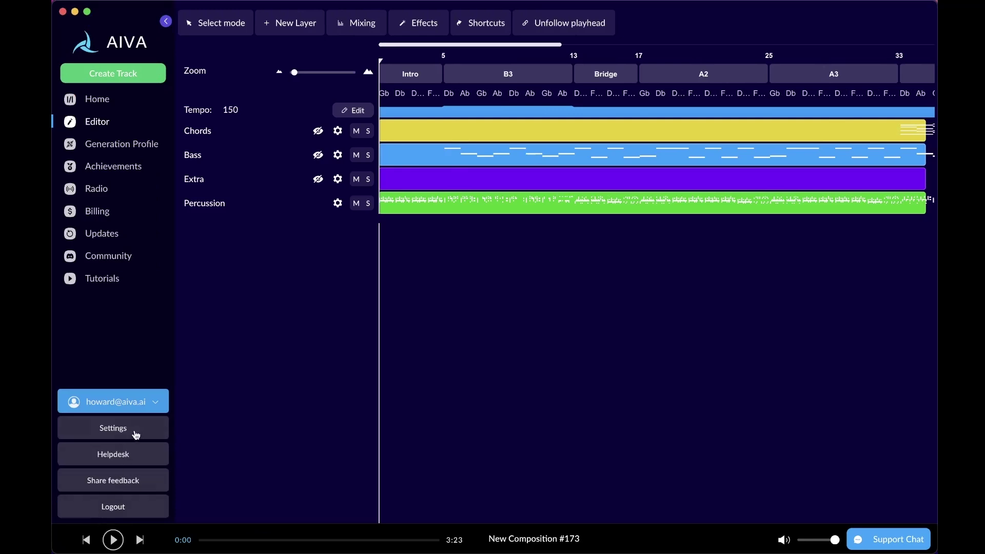
pyautogui.click(113, 427)
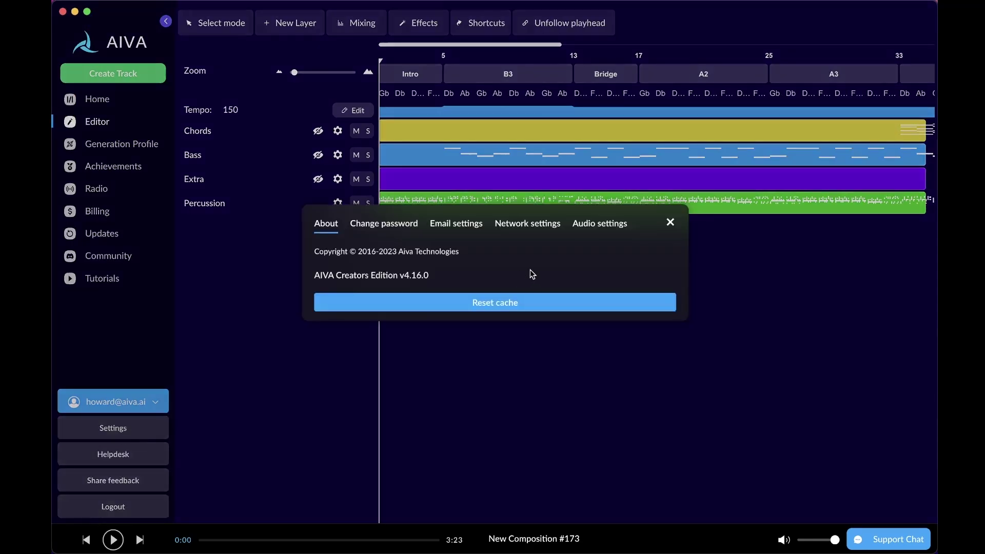
pyautogui.click(604, 233)
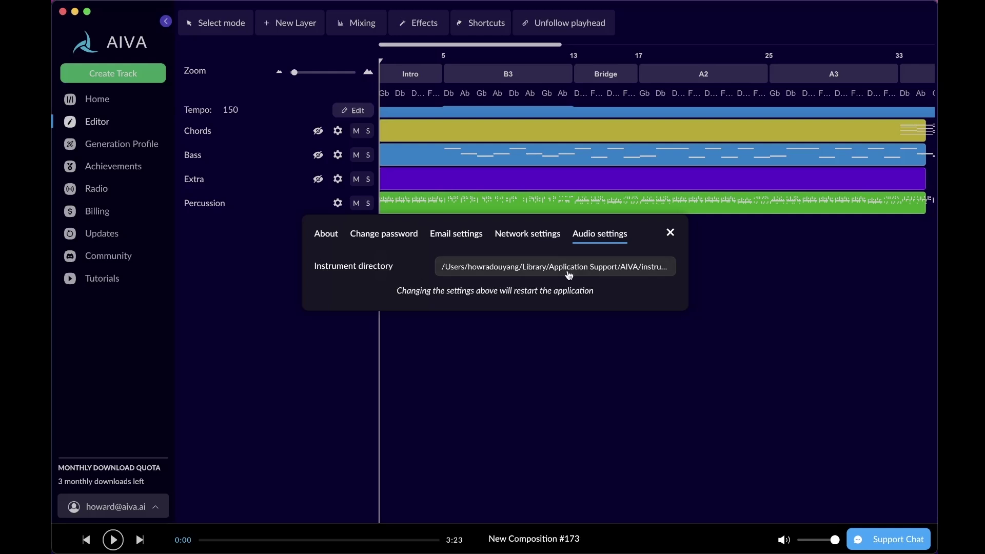
pyautogui.click(670, 234)
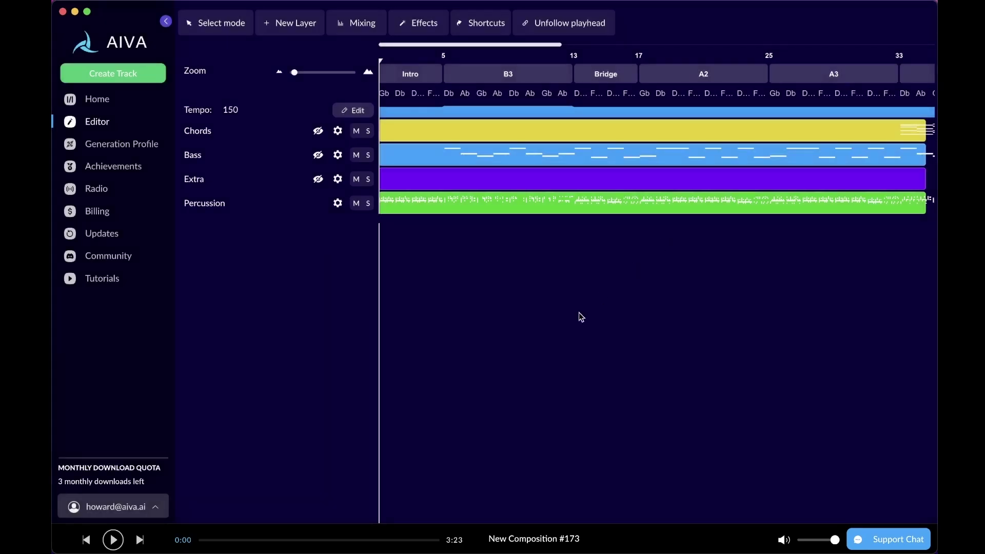